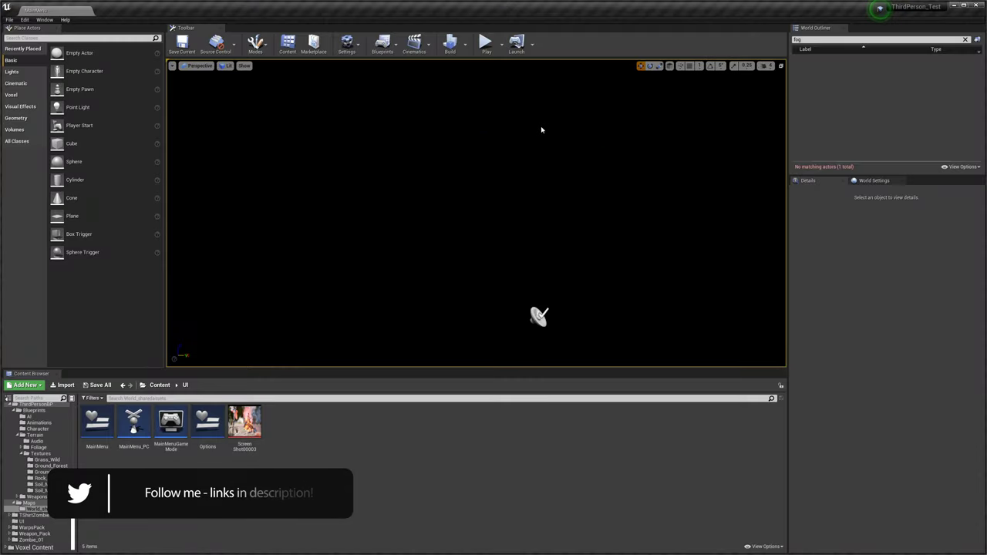
Step: Play the MainMenu level in full screen and start the game from its main menu
left_click(486, 46)
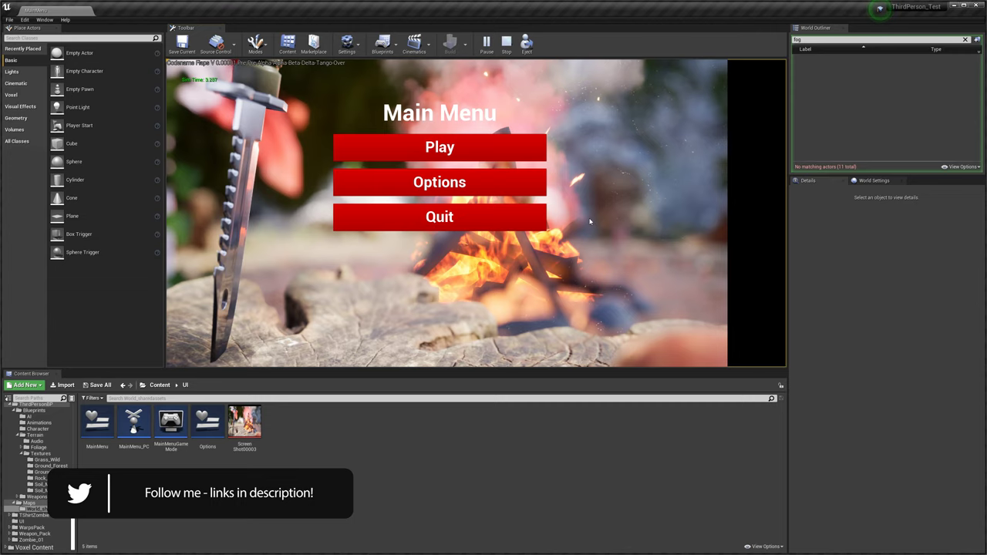
key("F11")
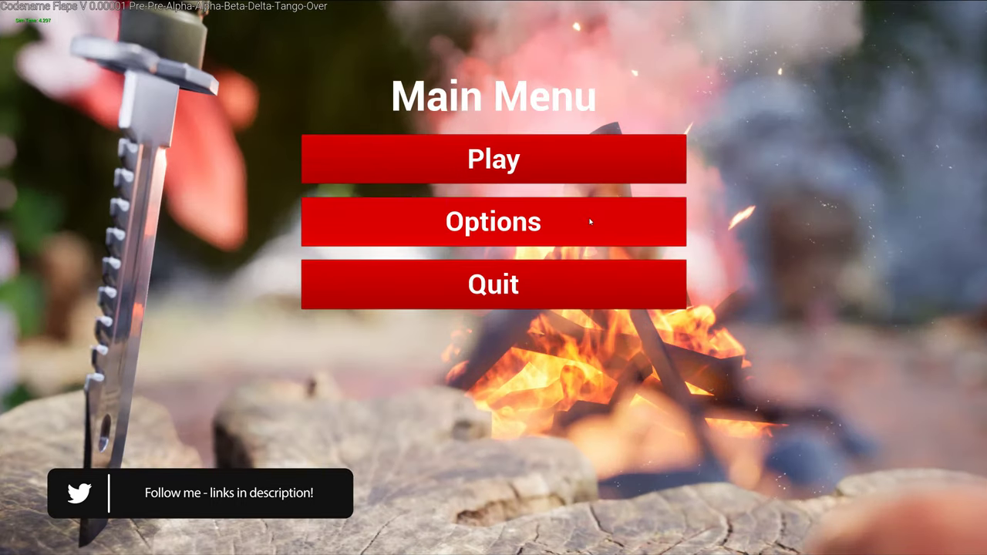
left_click(553, 158)
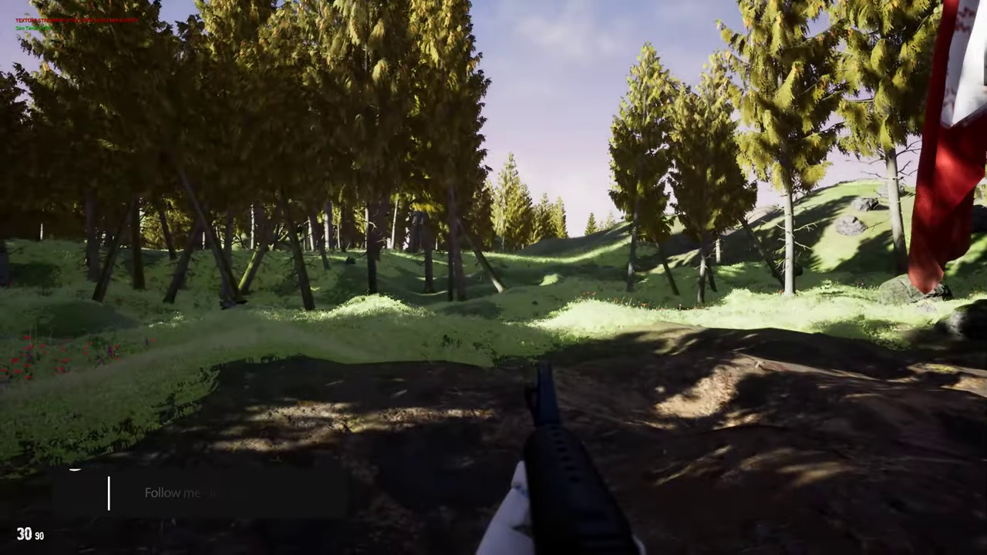
Step: Walk the character through the forest to examine the trees, flowers and lighting from different angles
right_click(494, 278)
key("w")
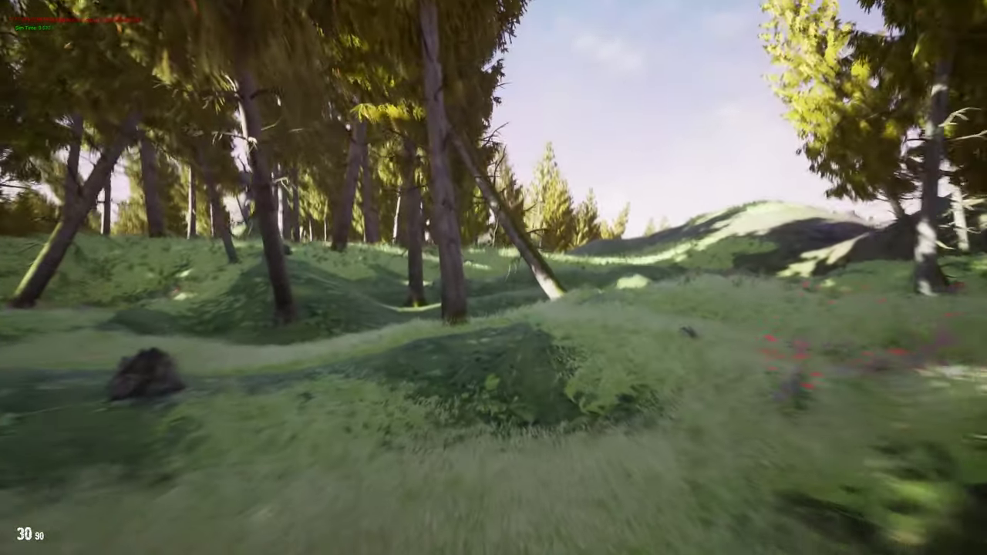
key("w")
key("w")
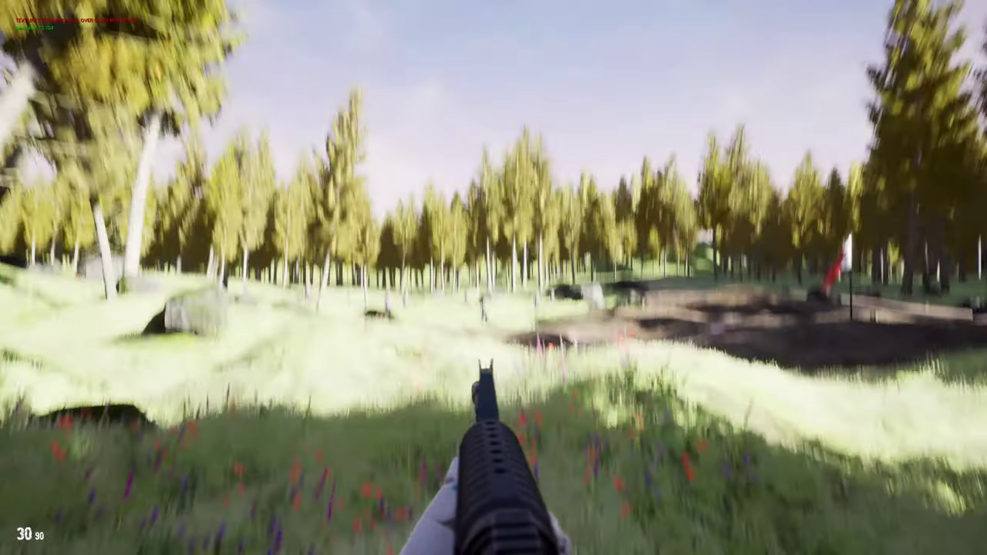
right_click(493, 278)
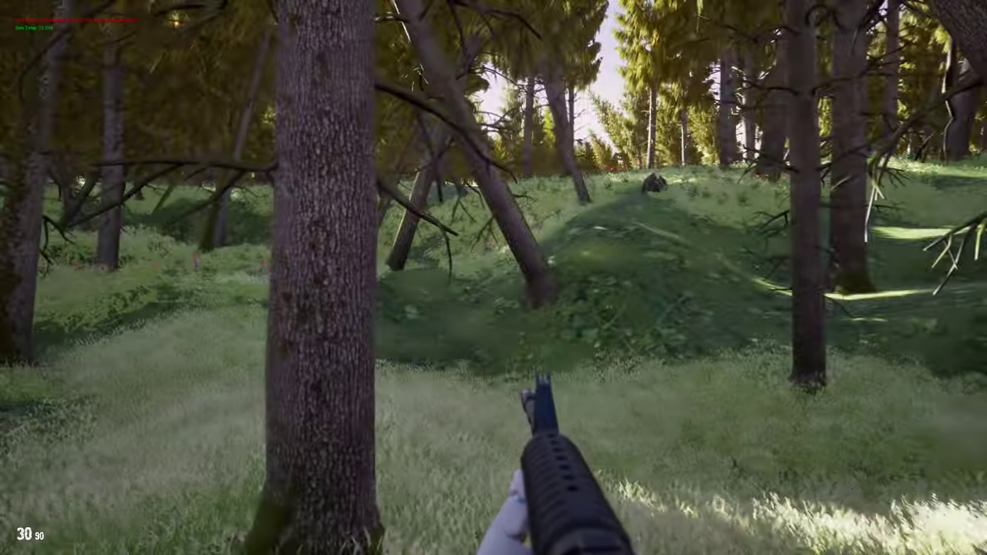
key("d")
key("w")
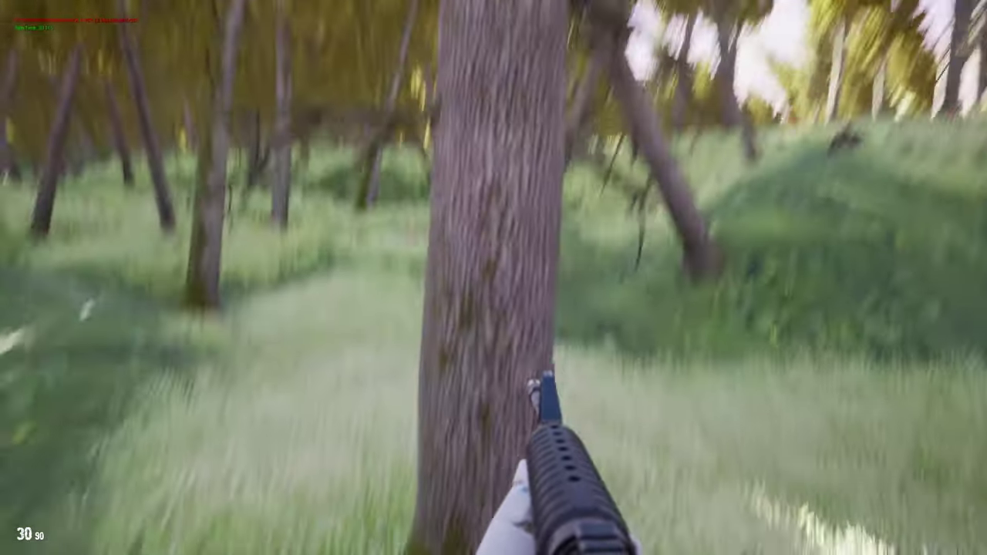
key("w")
key("w")
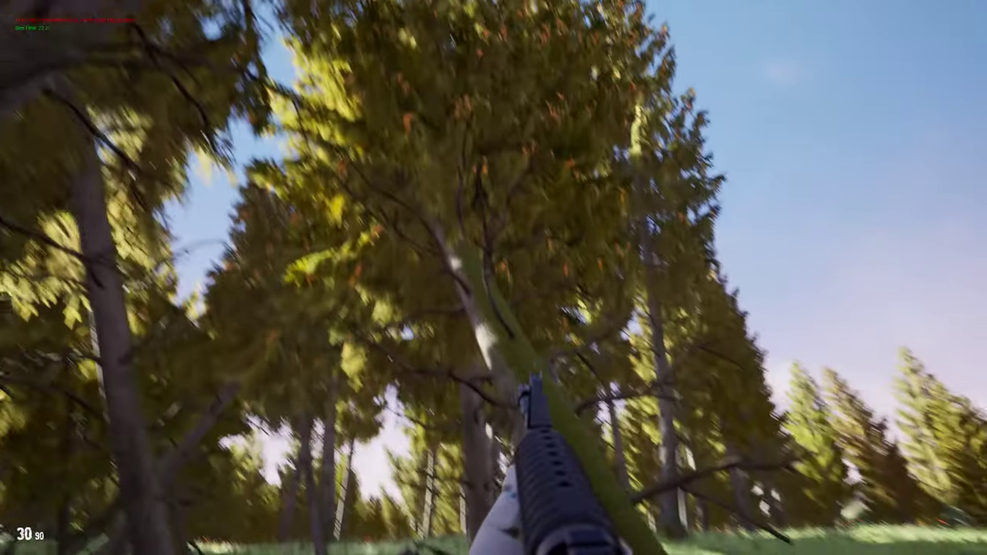
key("w")
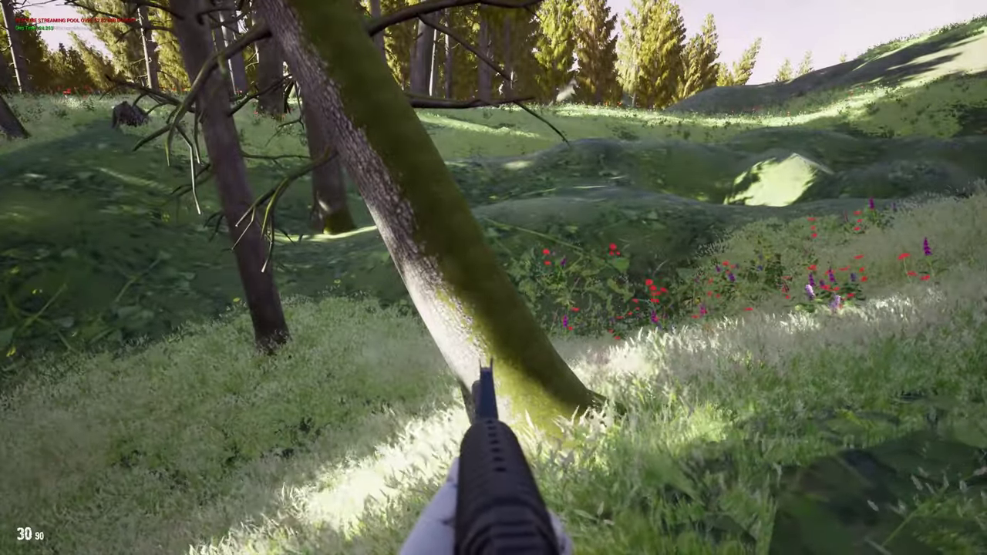
key("w")
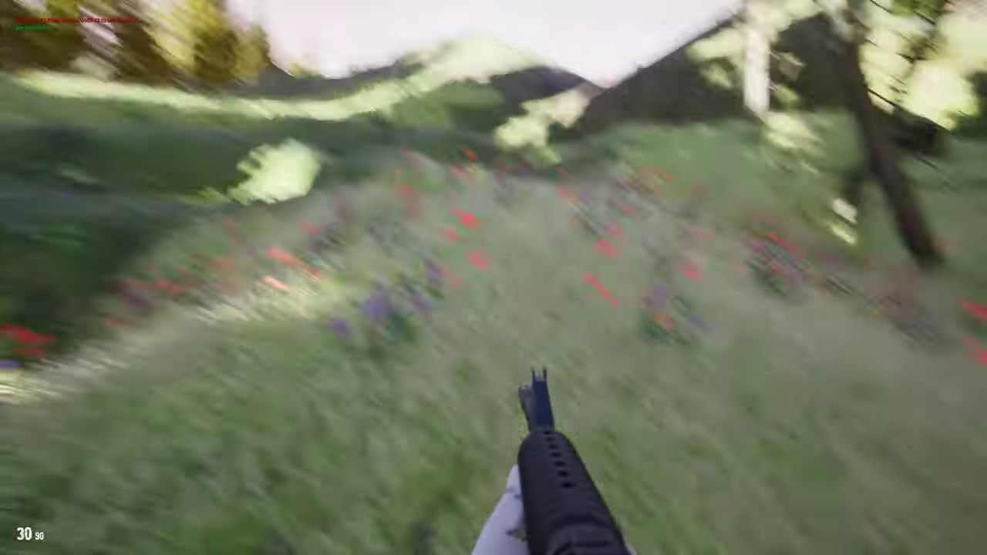
key("w")
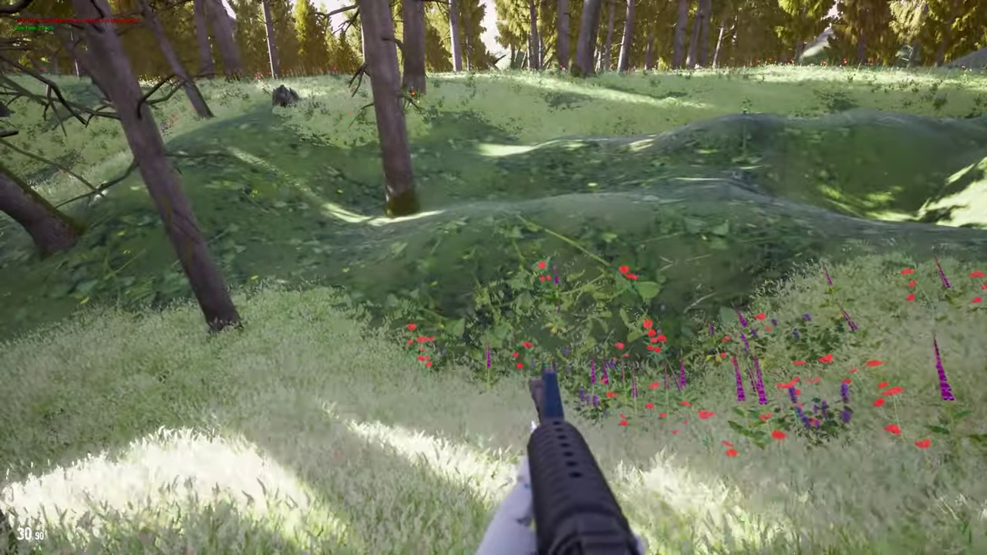
key("w")
Step: Walk over the shaded grassy hollow to examine the ground foliage and wildflowers up close
right_click(493, 277)
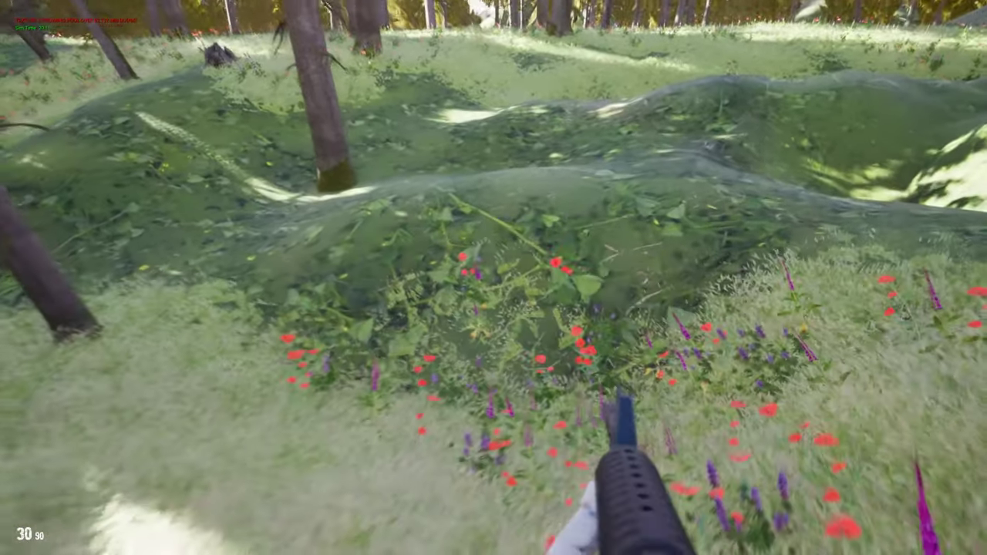
key("w")
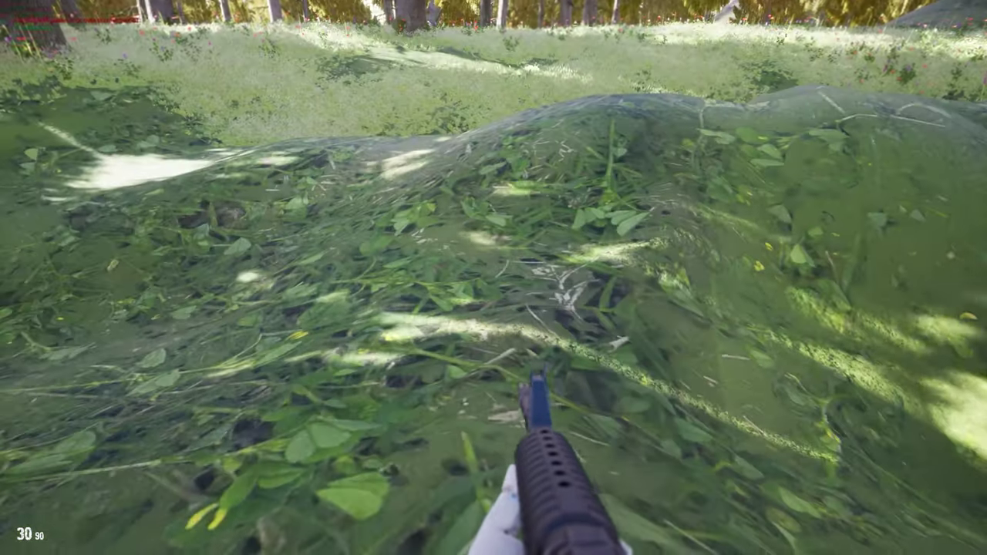
key("w")
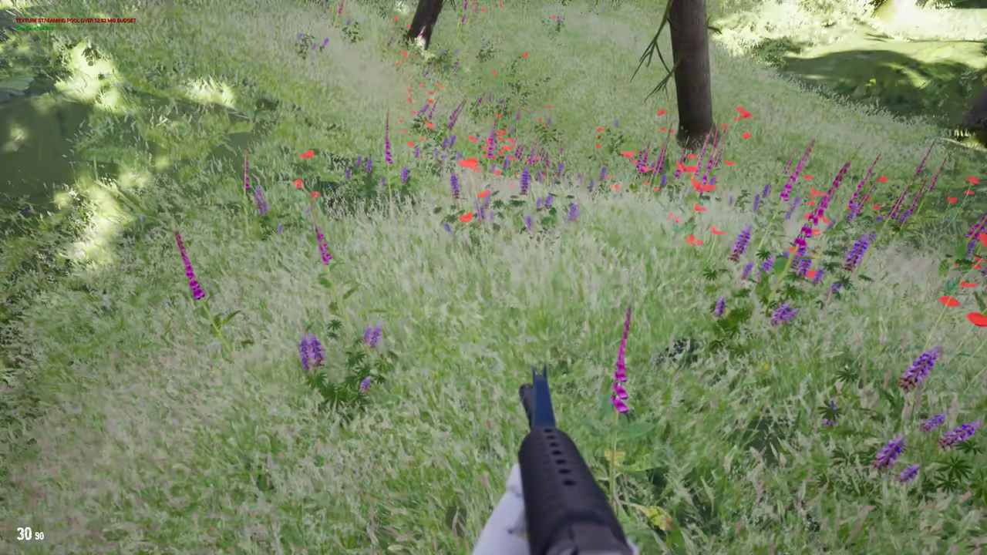
key("w")
key("w")
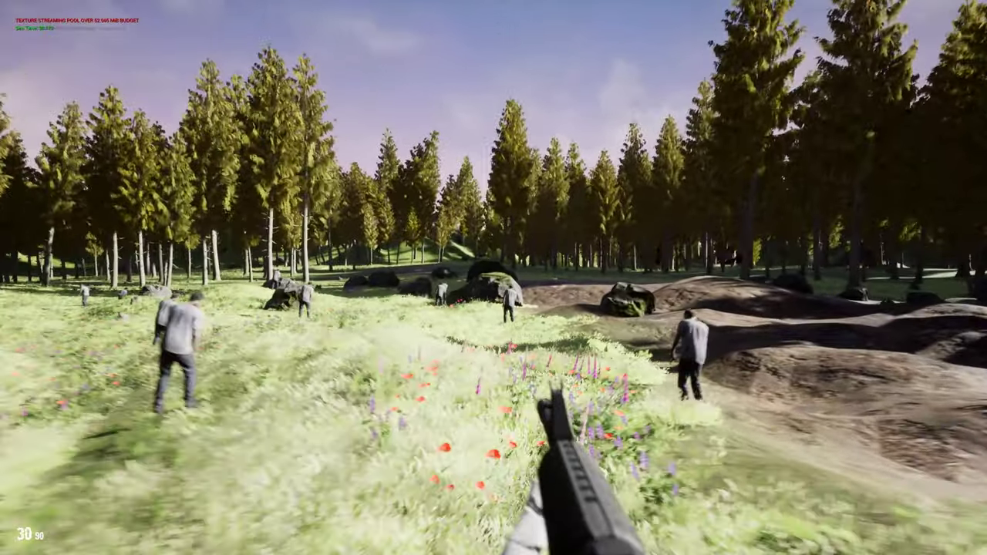
Step: Cross the meadow toward the zombies and test aiming down the rifle's sights
key("w")
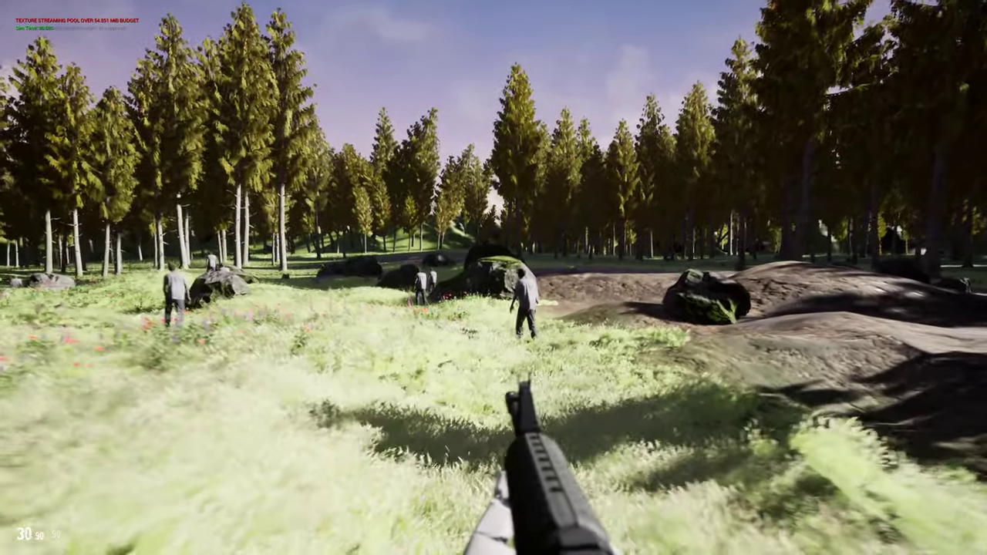
key("w")
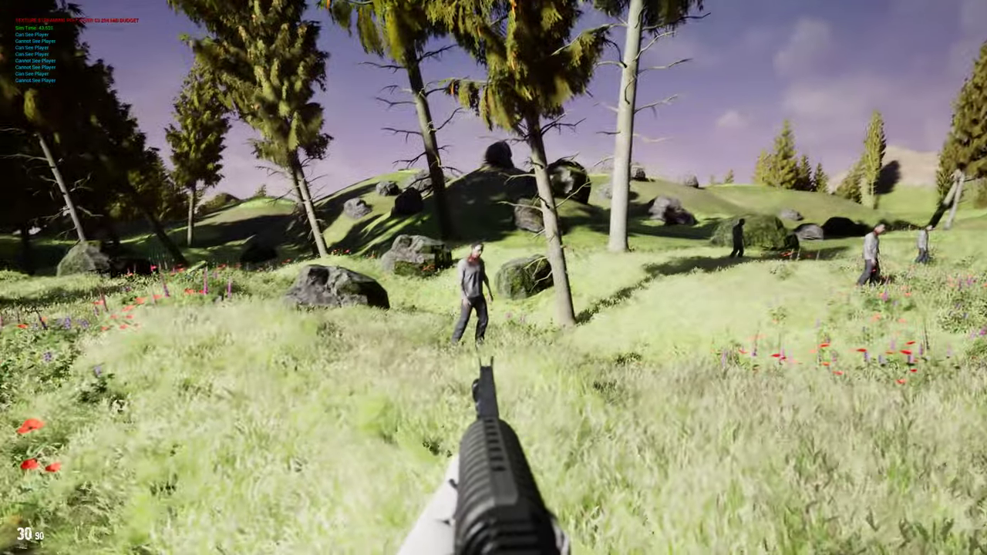
right_click(493, 278)
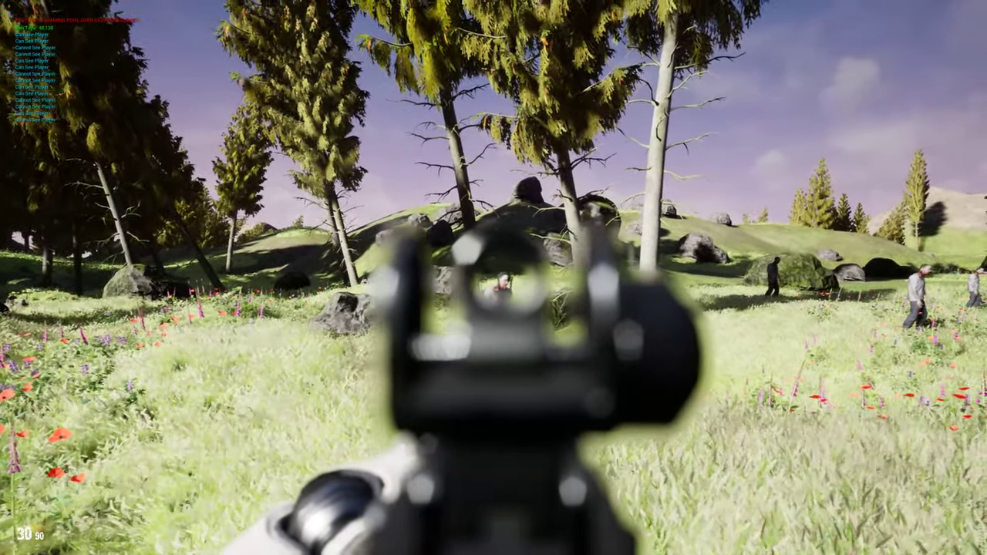
right_click(493, 278)
right_click(493, 278)
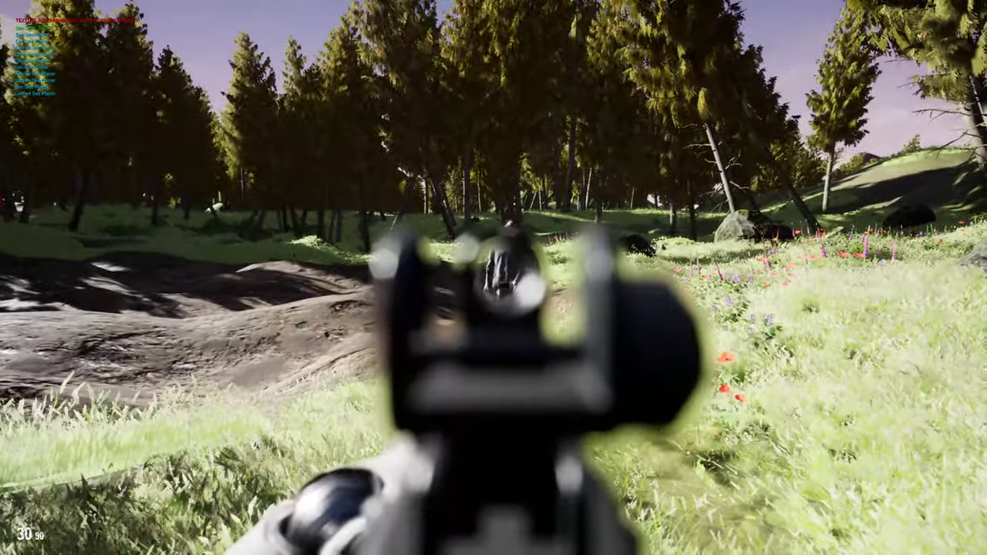
Step: Test the combat by firing aimed shots at the zombie beside the dirt mound
right_click(494, 278)
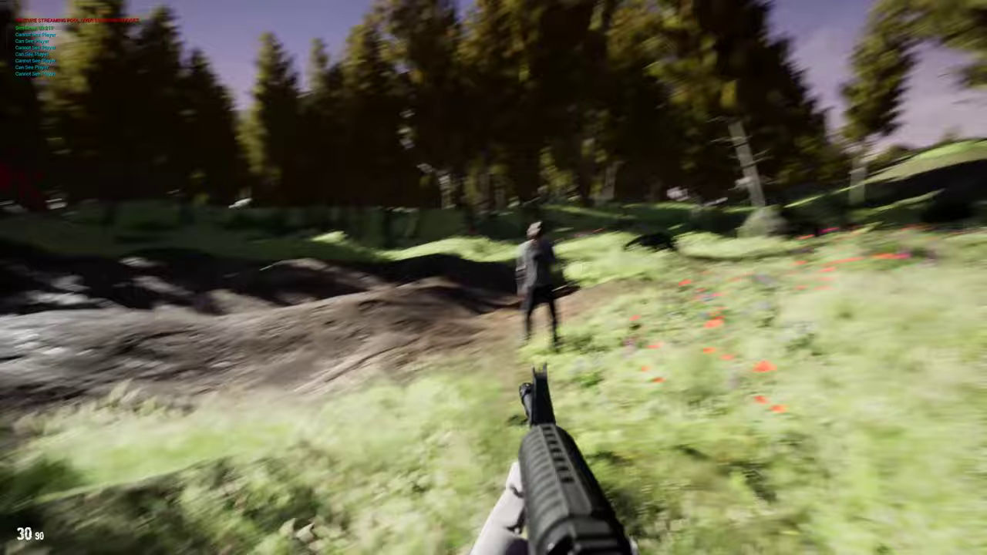
right_click(494, 277)
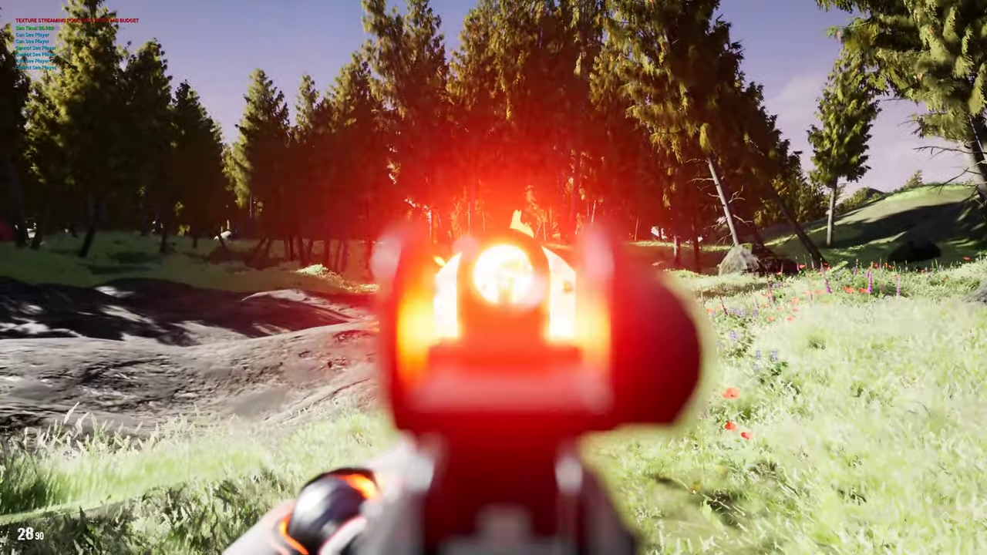
right_click(494, 277)
key("w")
right_click(493, 277)
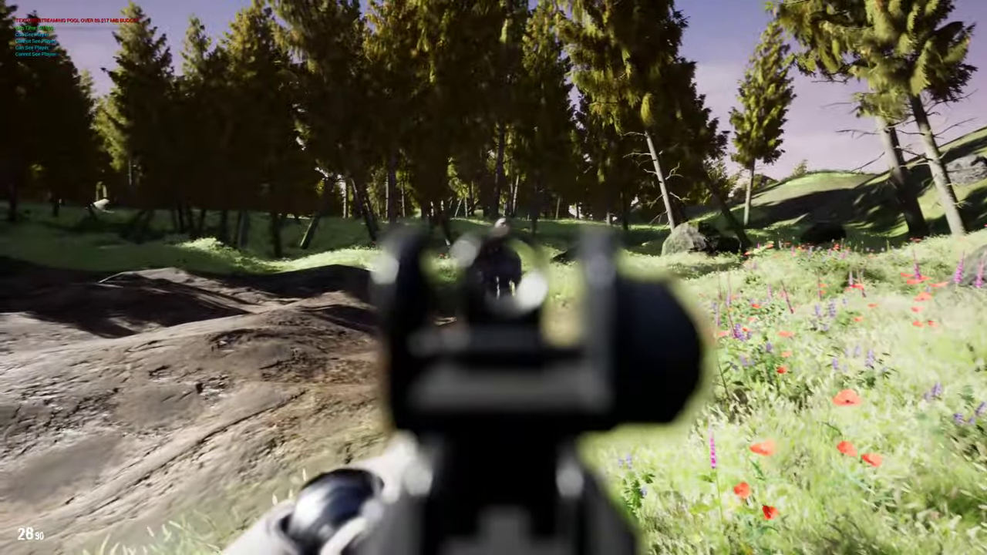
left_click(494, 278)
right_click(494, 278)
left_click(493, 278)
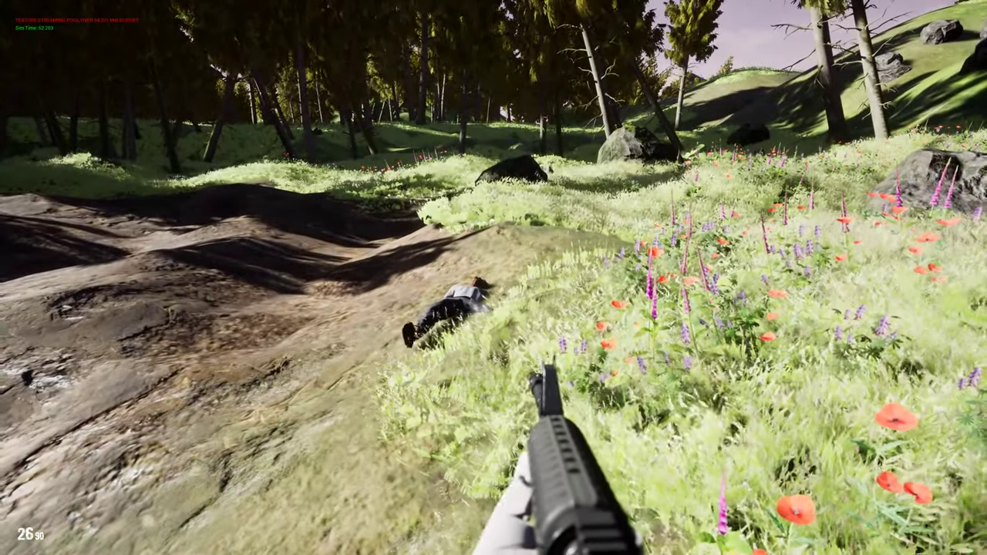
Step: Walk along the dirt mound and back across the meadow to view the terrain and wandering zombies
key("w")
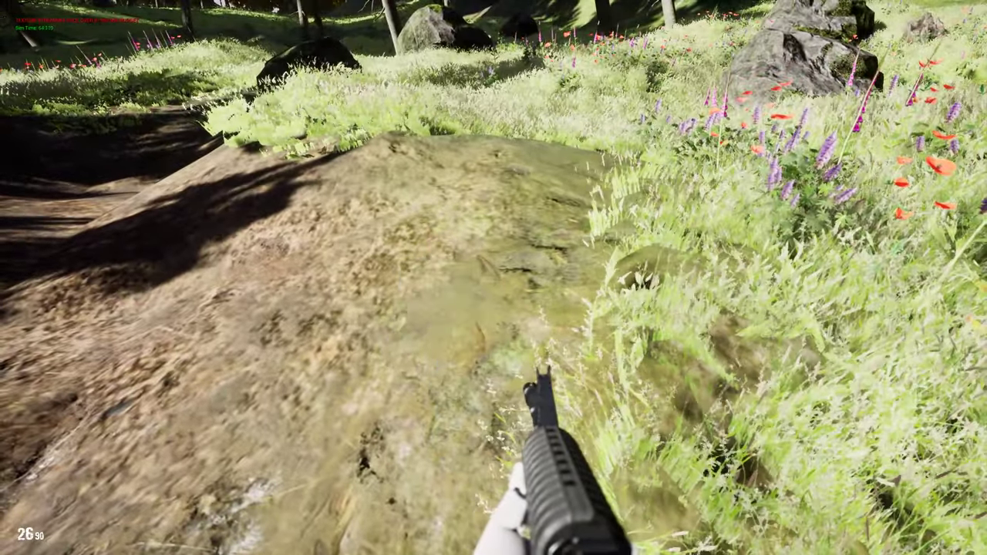
key("w")
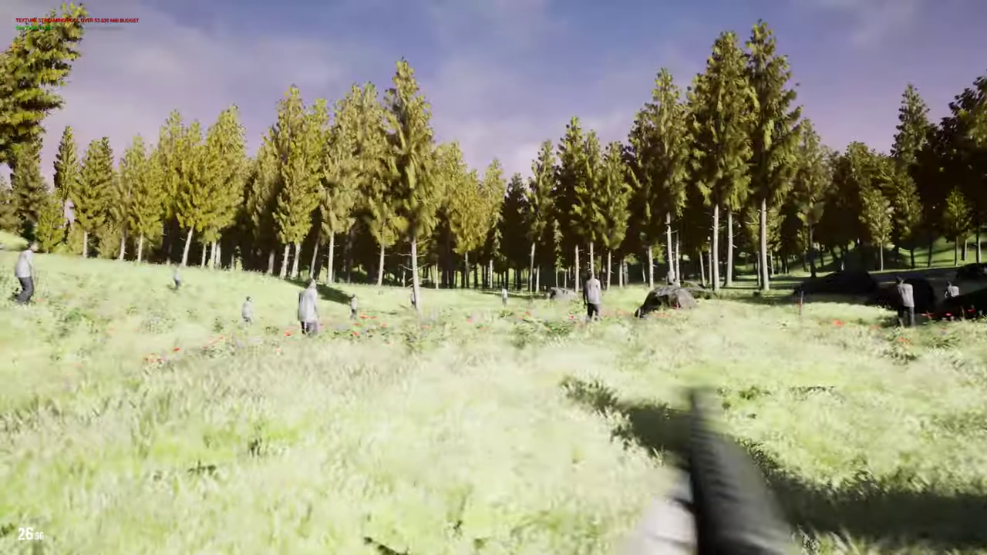
key("w")
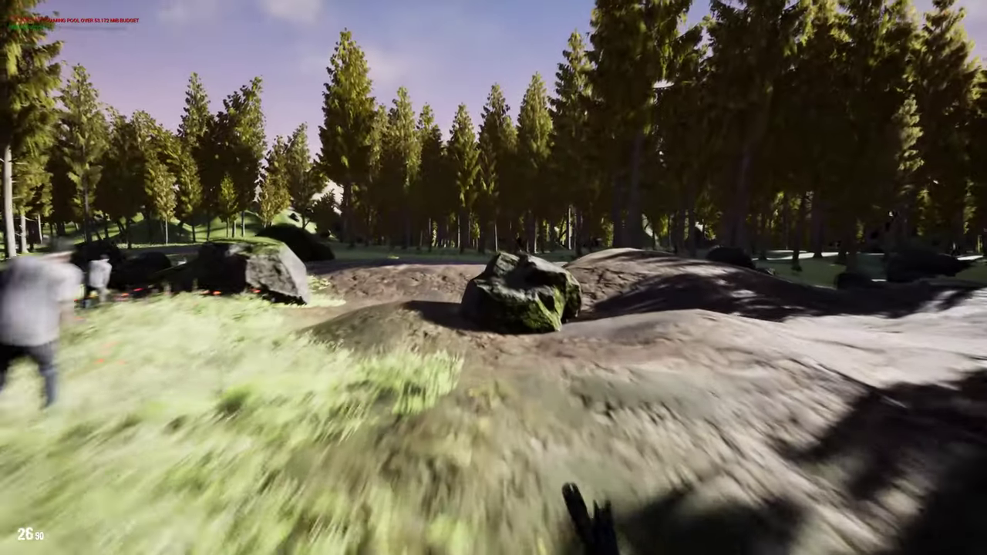
Step: Test switching between sighted and hip aim on the zombie in the open meadow
right_click(494, 278)
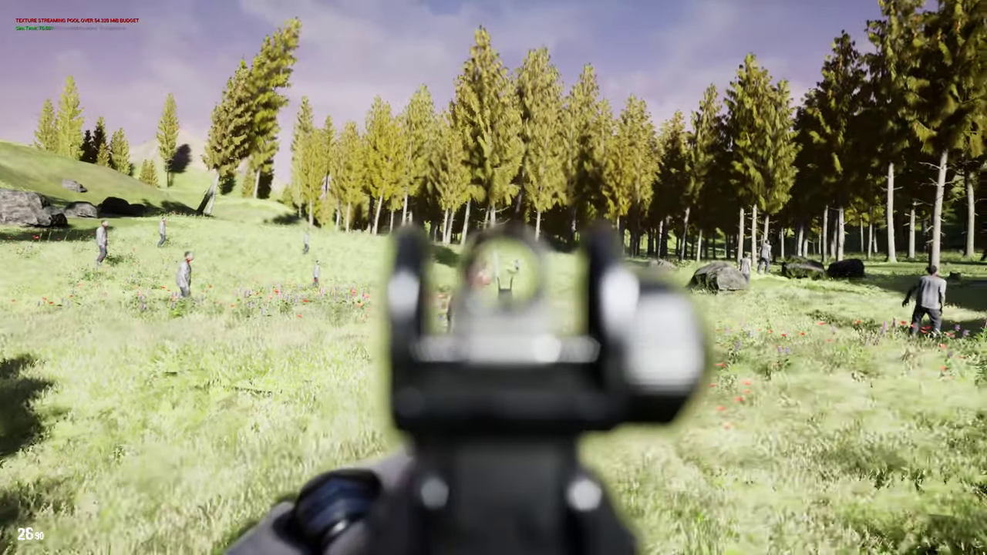
right_click(494, 277)
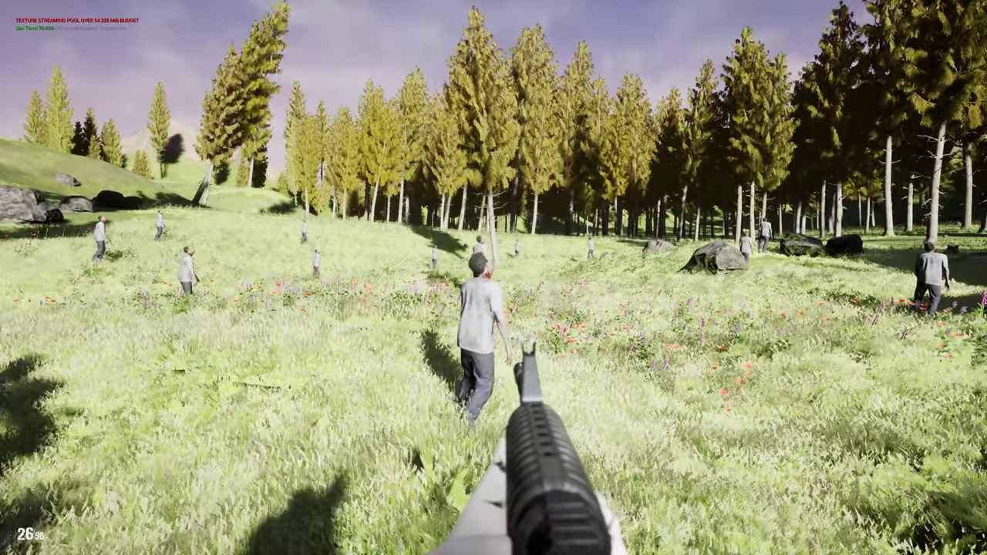
right_click(494, 277)
right_click(493, 277)
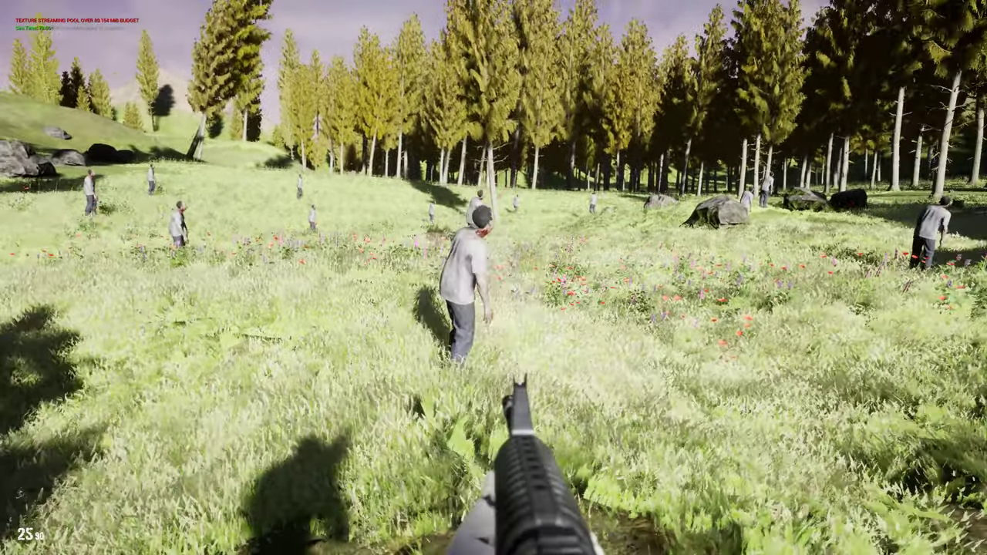
right_click(493, 277)
right_click(494, 277)
right_click(493, 277)
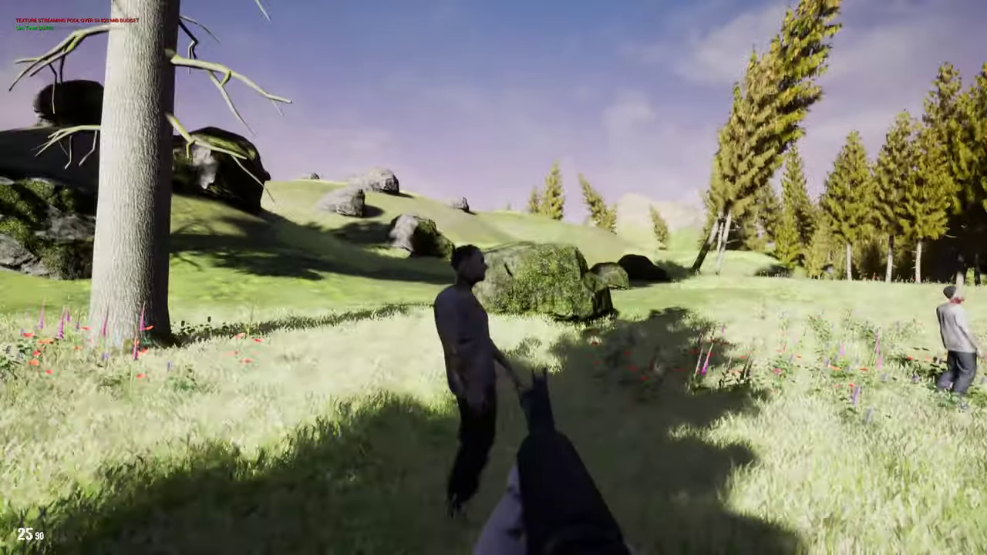
Step: Shoot from the hip at the zombie standing in the tree's shade
left_click(493, 278)
left_click(493, 278)
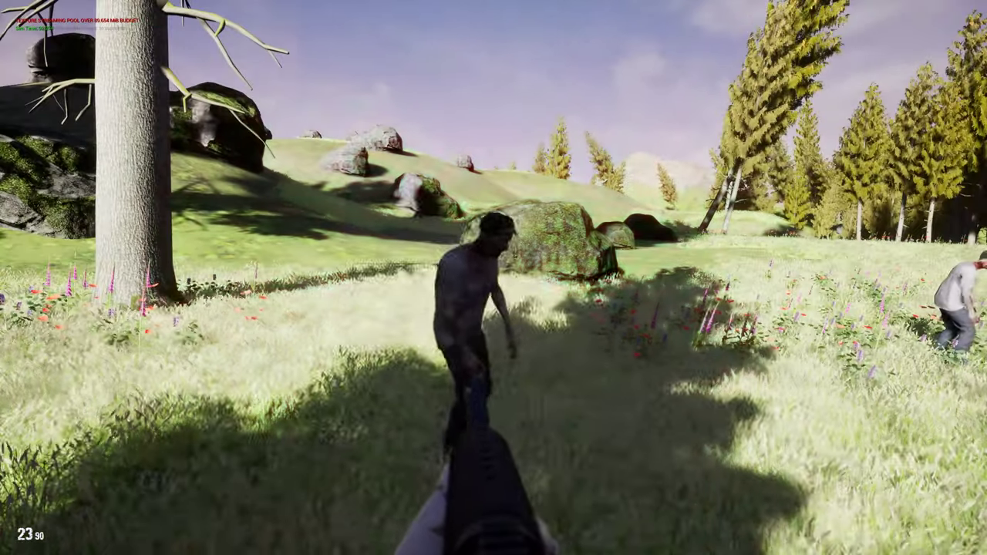
left_click(494, 277)
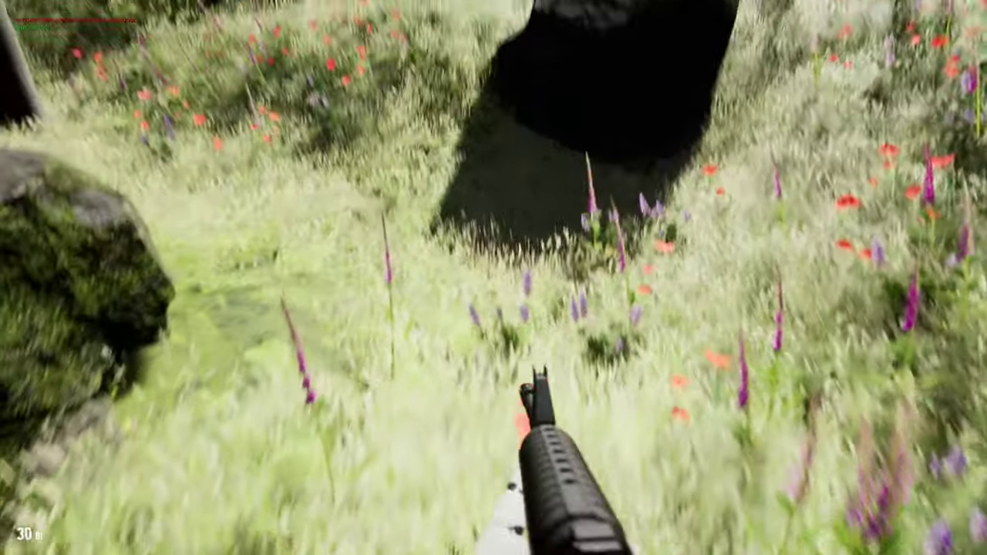
Step: Run to the ammo box to collect its ammunition, and view the red and white flag nearby
key("shift+w")
key("w")
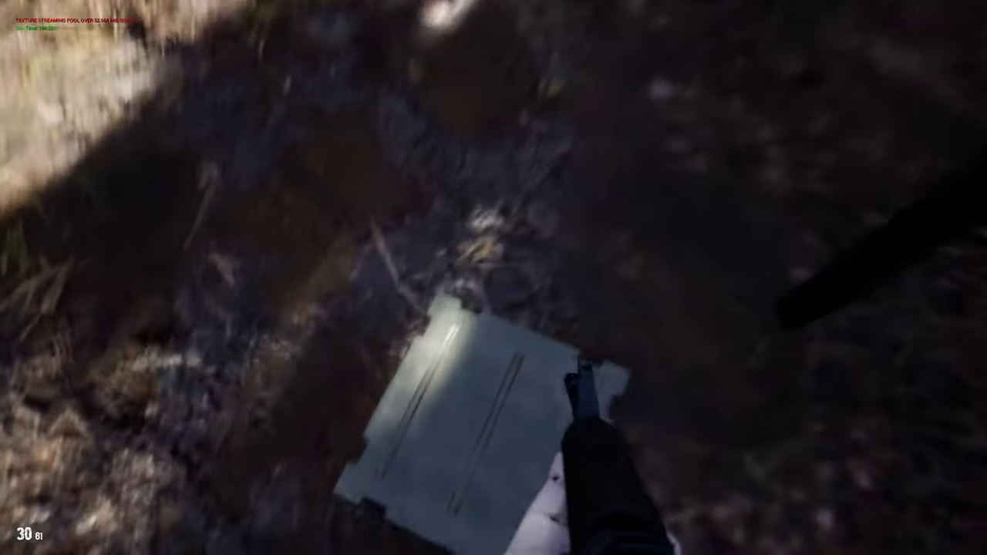
key("w")
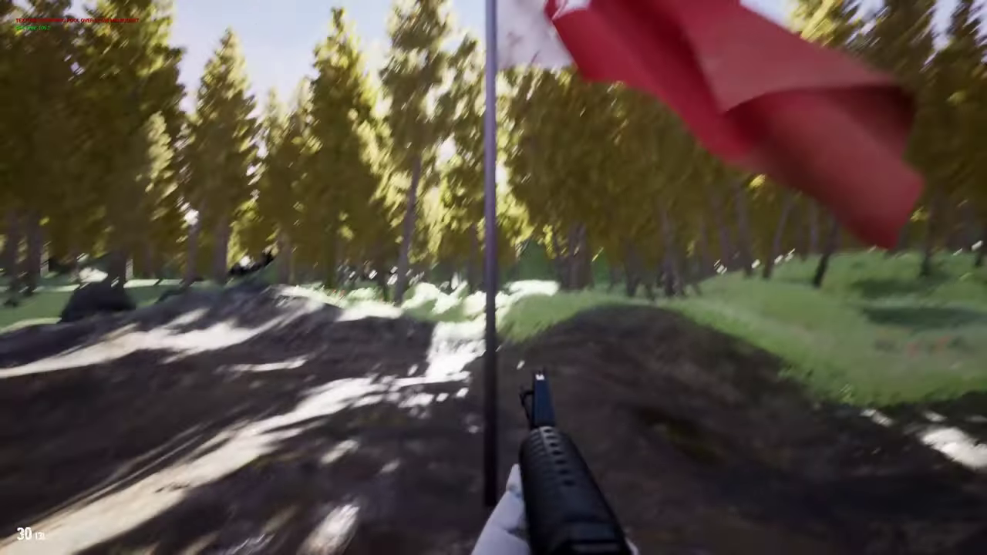
key("a")
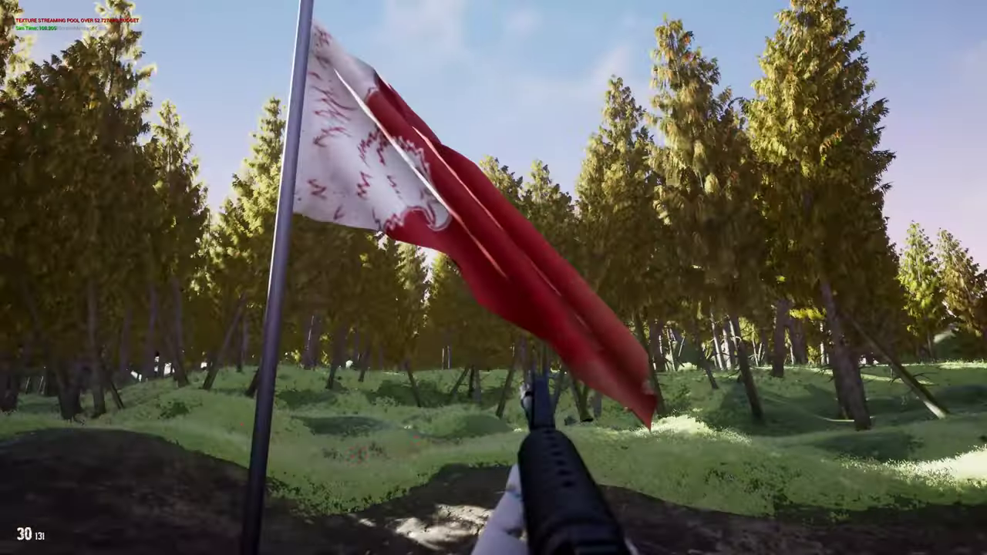
Step: Pass the red and white flag and run through the wildflowers to the mossy tree in the forest
key("w")
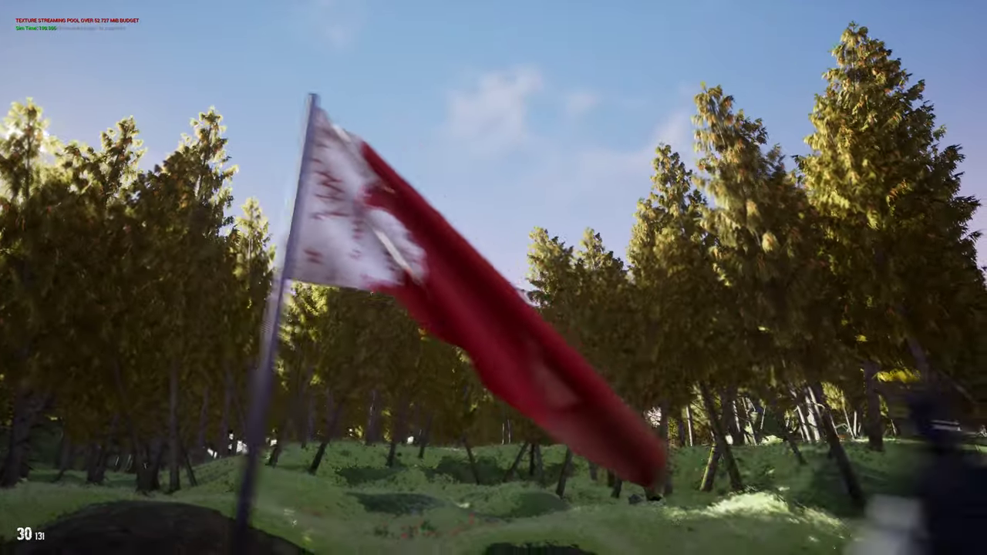
key("w")
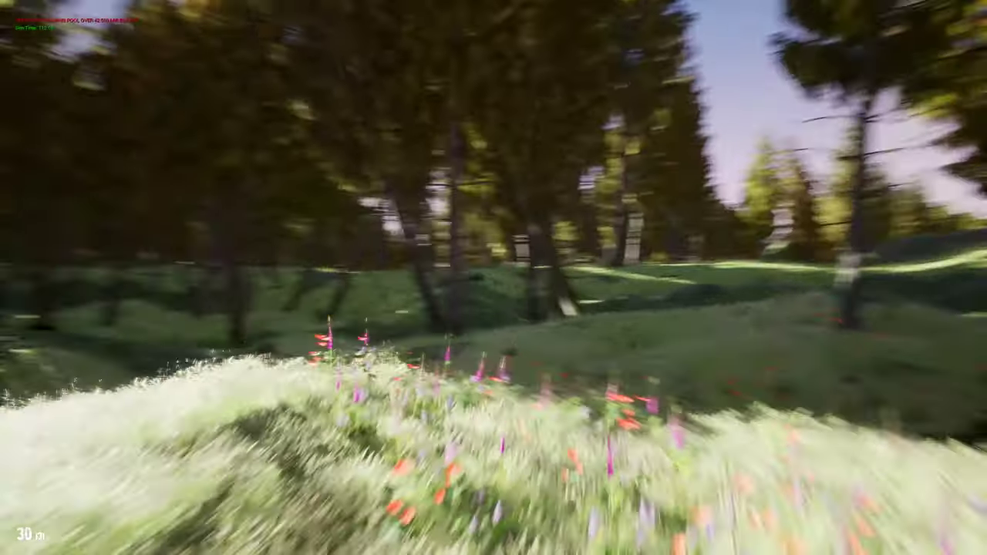
key("w")
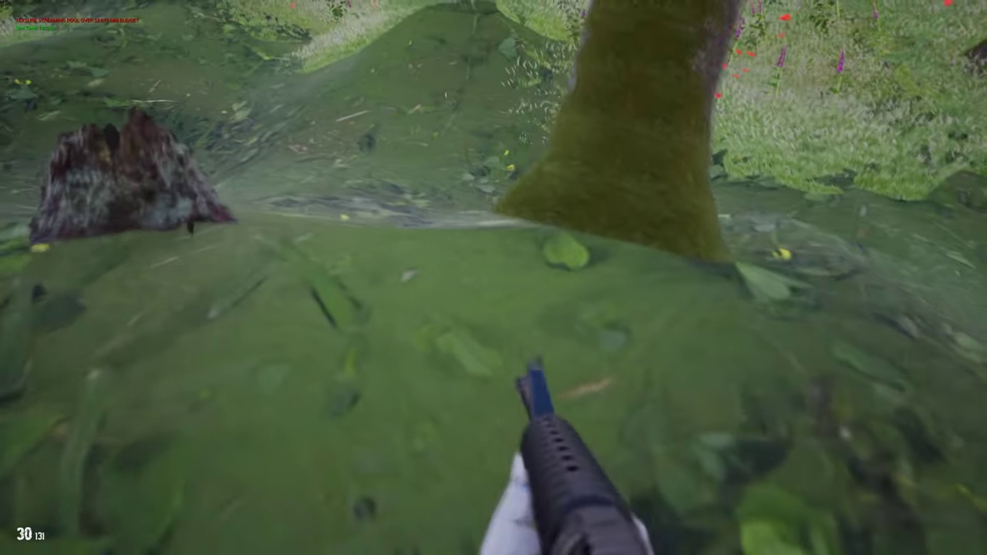
Step: Inspect the ground foliage around the mossy tree trunk and the stump, looking back across the clearing towards the flag
key("s")
key("w")
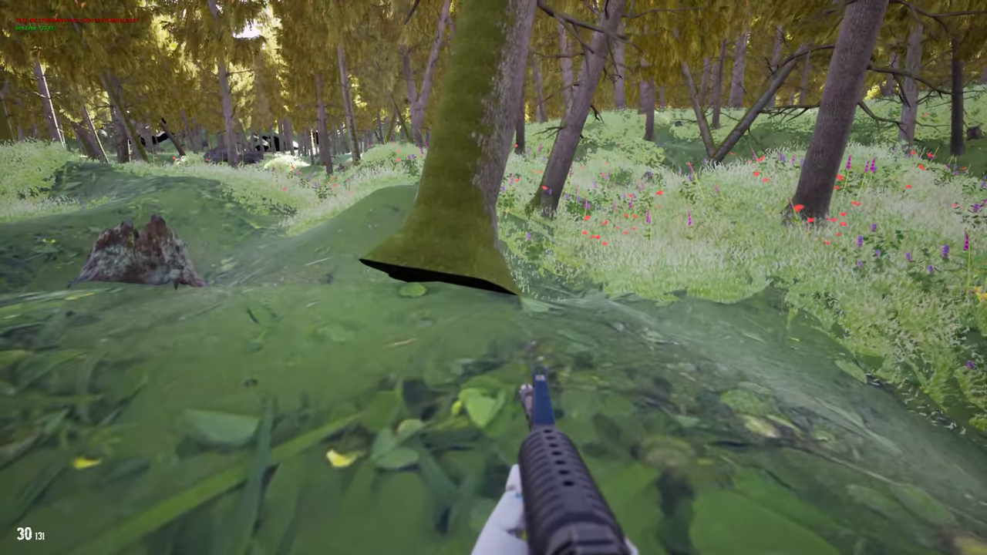
key("w")
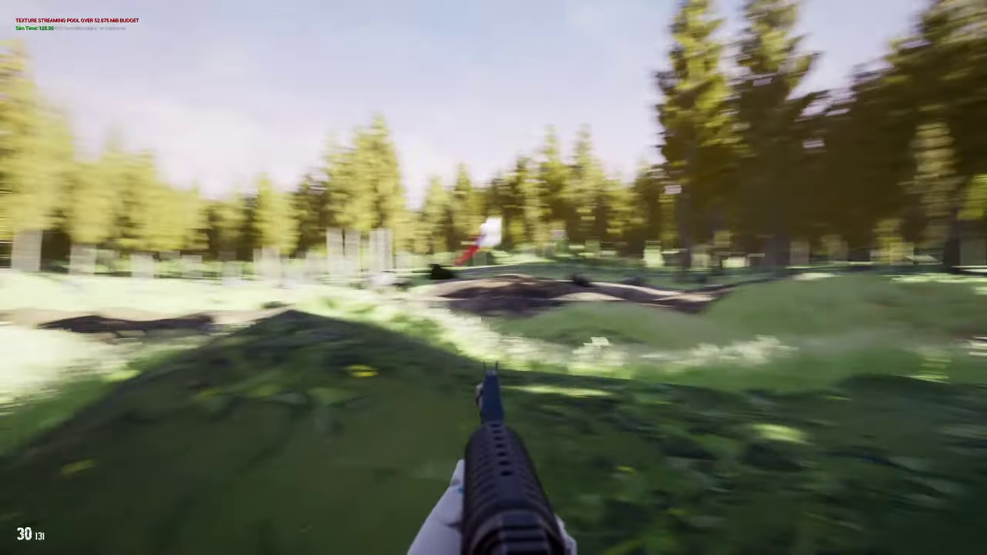
key("w")
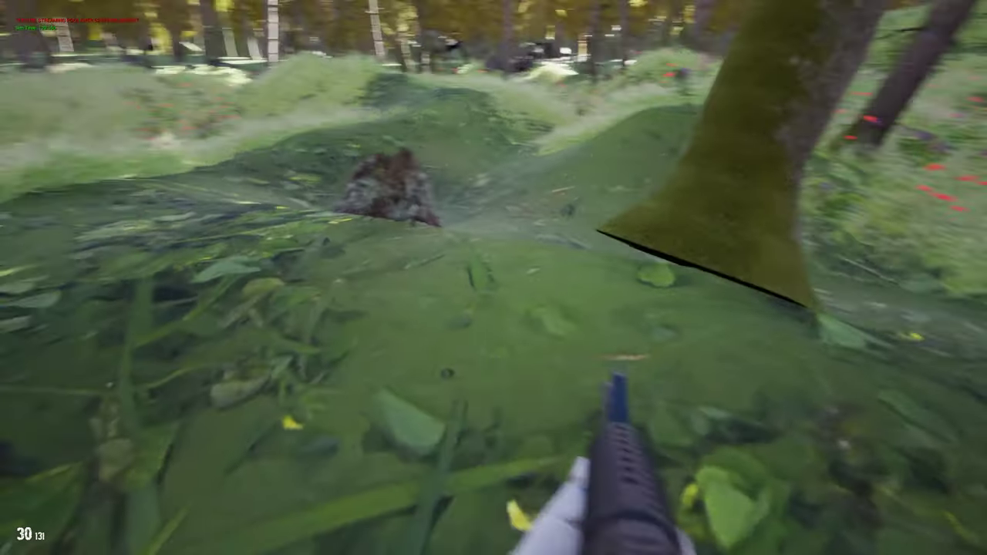
Step: Run over the shaded forest mounds and up the bare dirt slope to the lake
key("w")
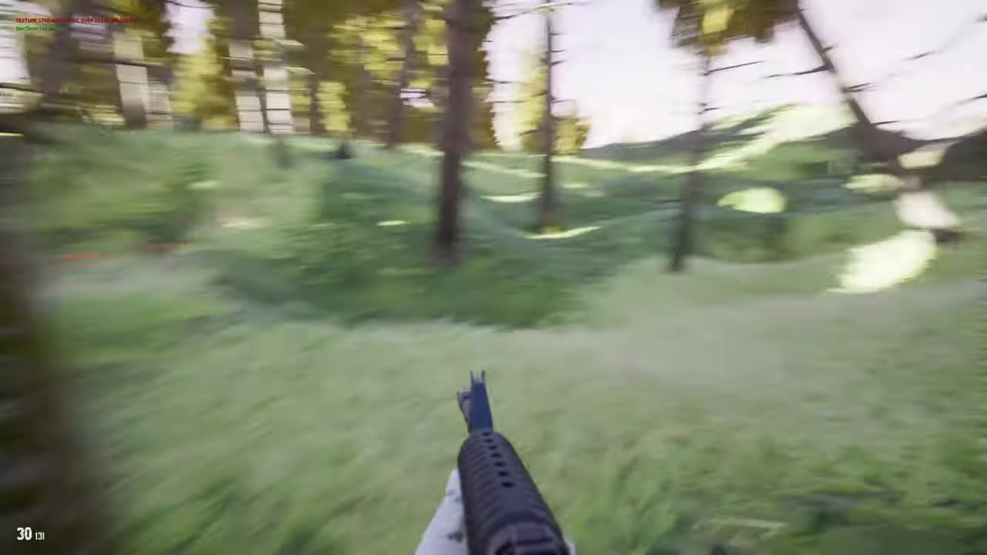
key("w")
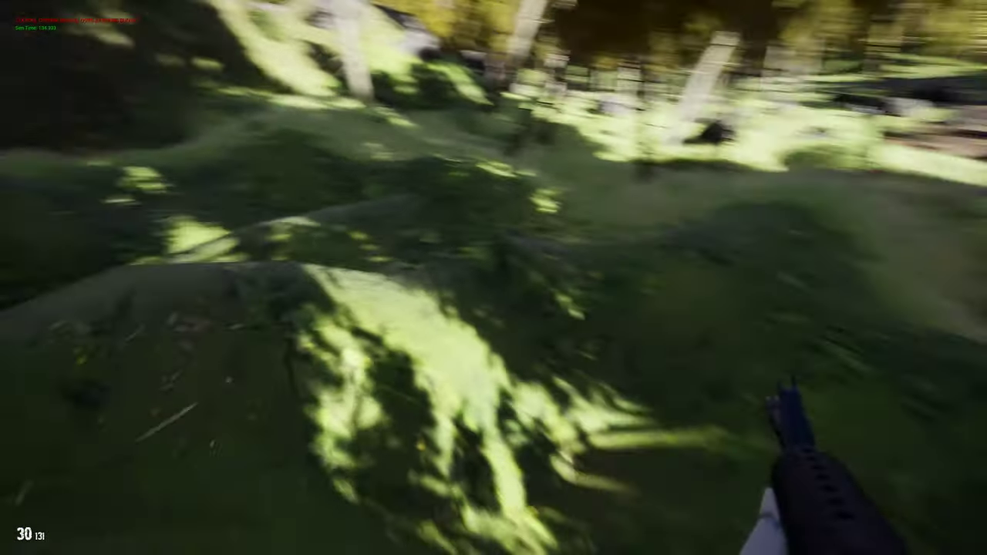
key("w")
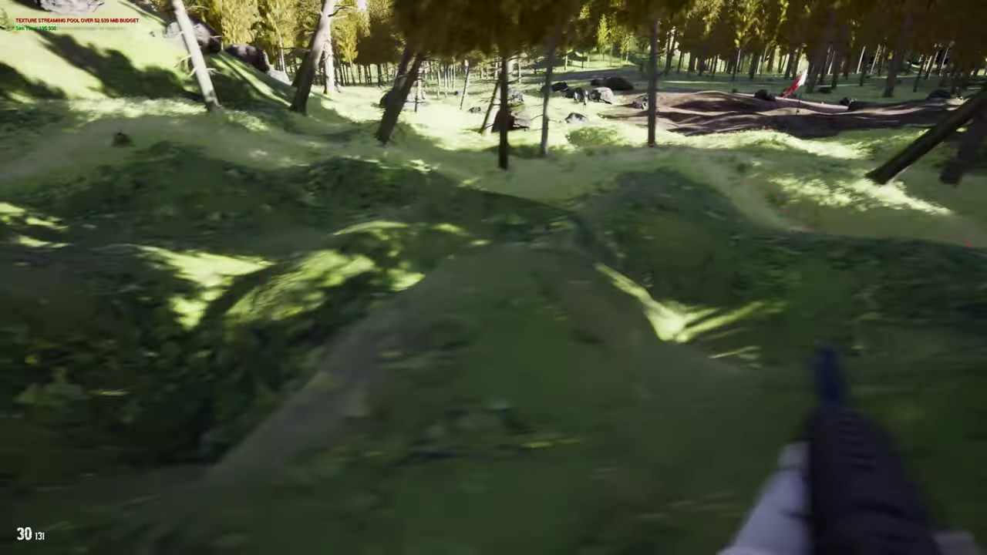
key("w")
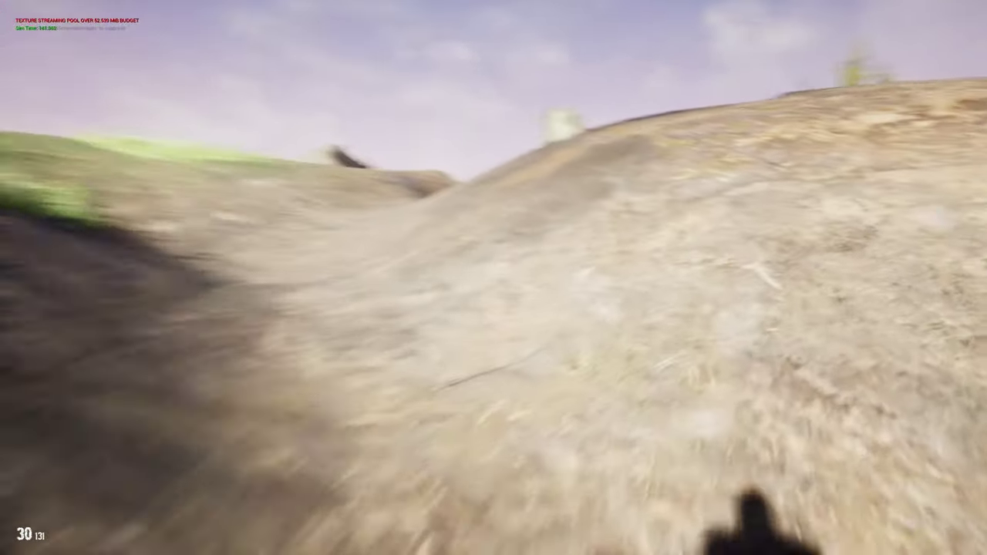
Step: View the green lake's surface and reflections, and move along its bank to the broken tree stump
key("w")
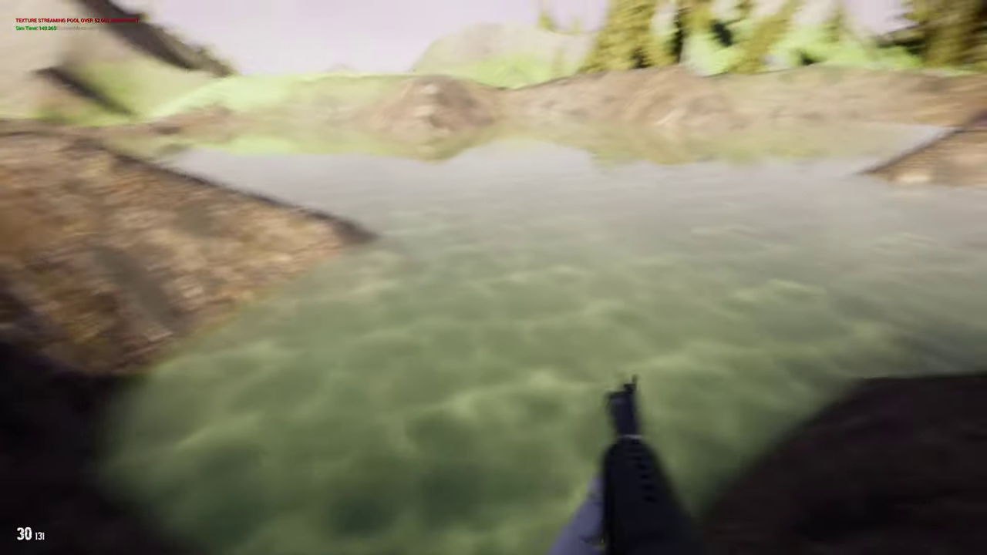
key("w")
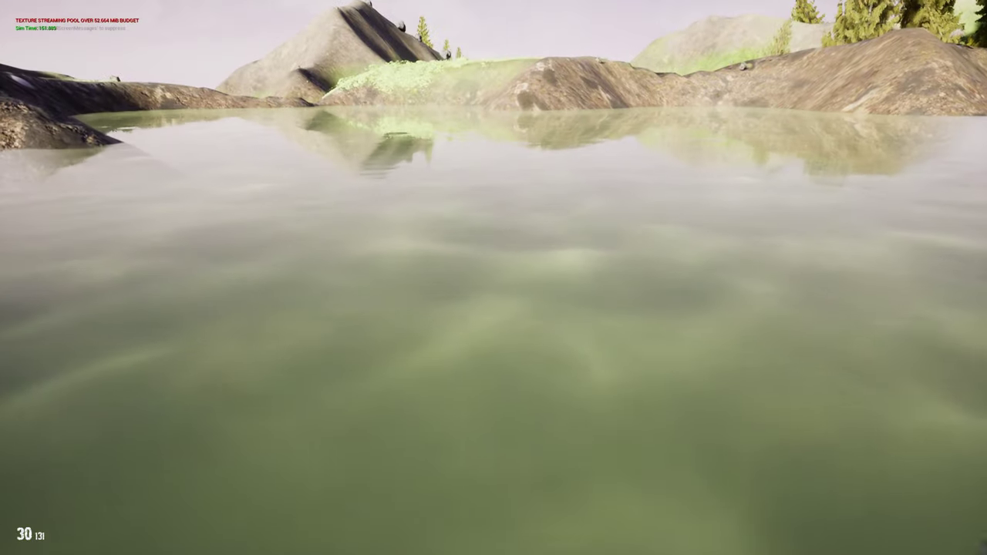
key("w")
key("w")
key("w")
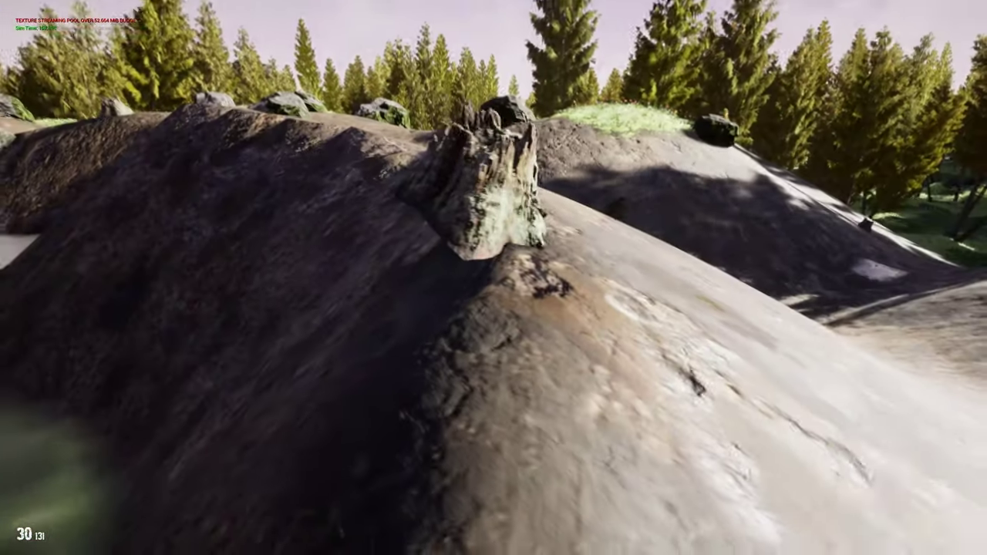
Step: Examine the broken stump on the dirt ridge up close, and return to the view over the lake
right_click(494, 278)
key("w")
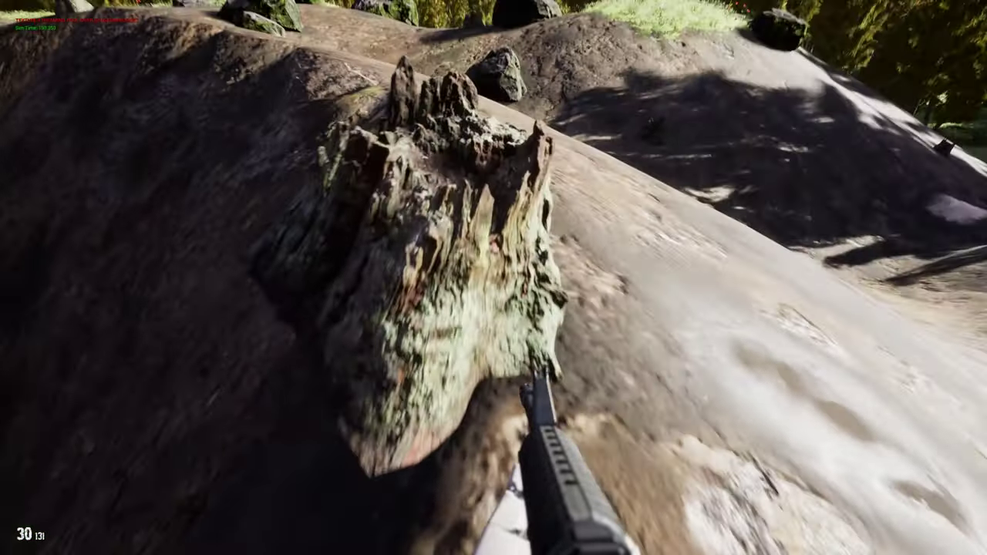
key("w")
key("w")
key("w")
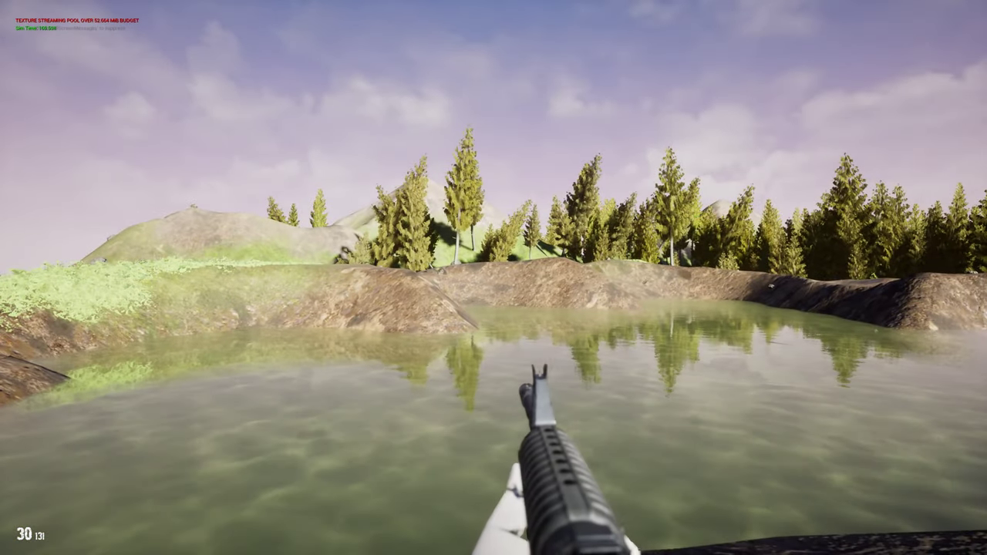
Step: Look around from the lake's bank at the mountain, the surrounding forest and the water
key("w")
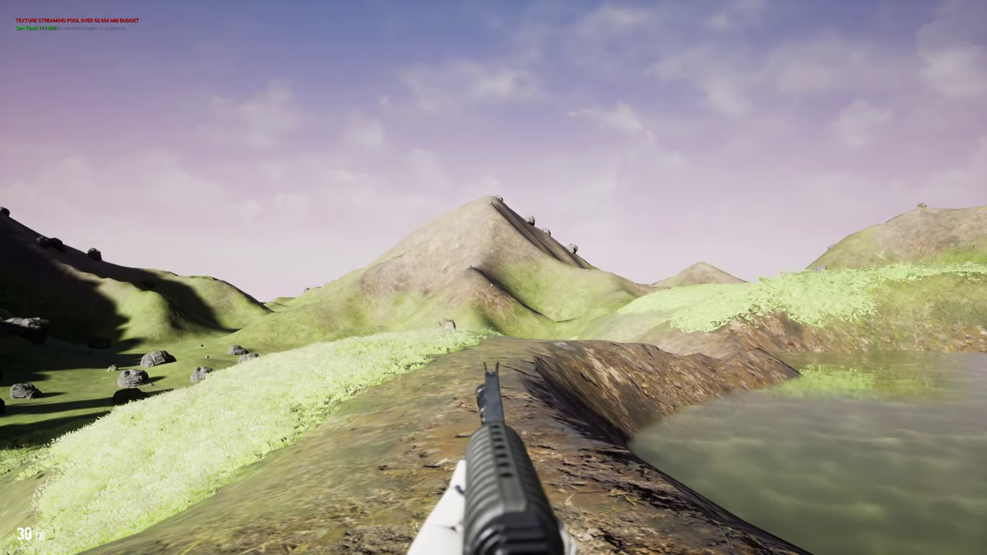
key("w")
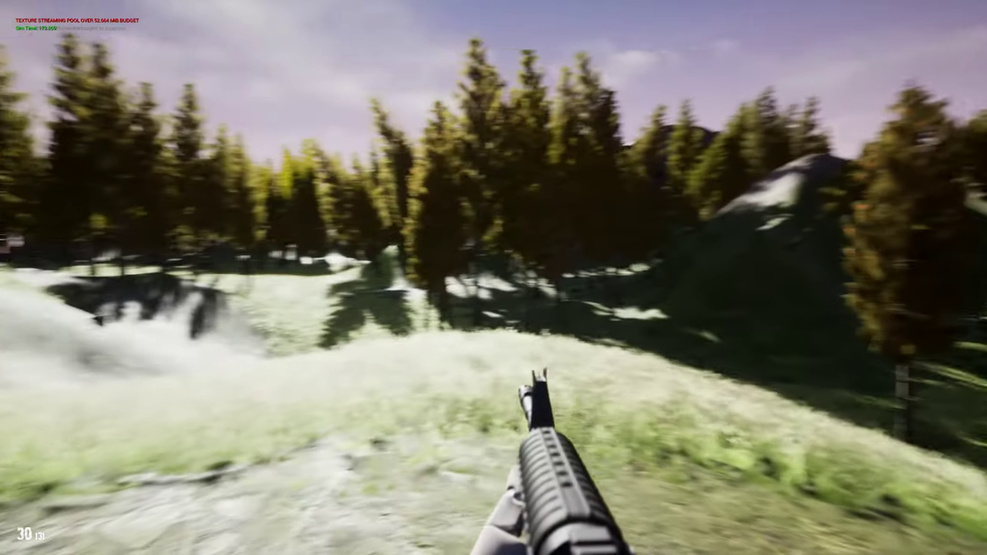
key("w")
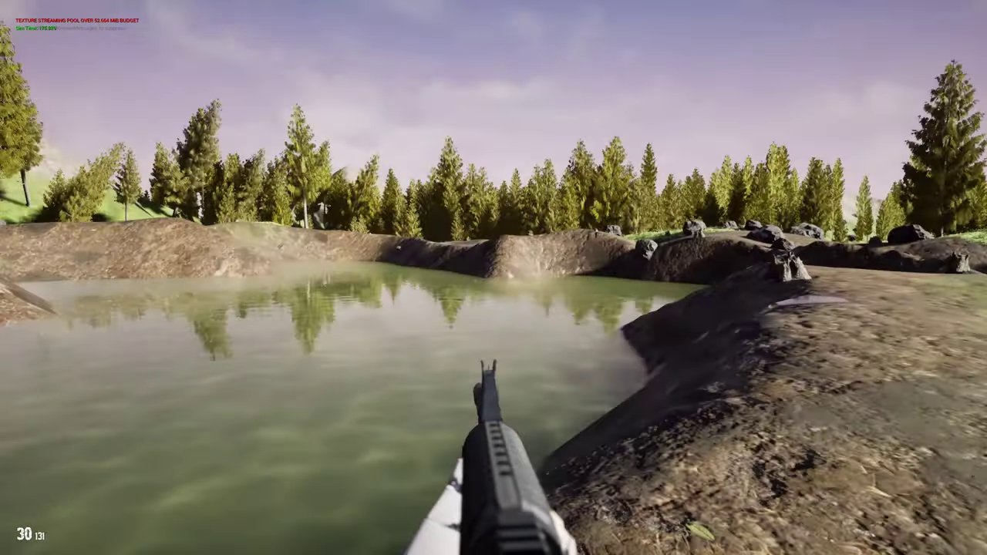
key("w")
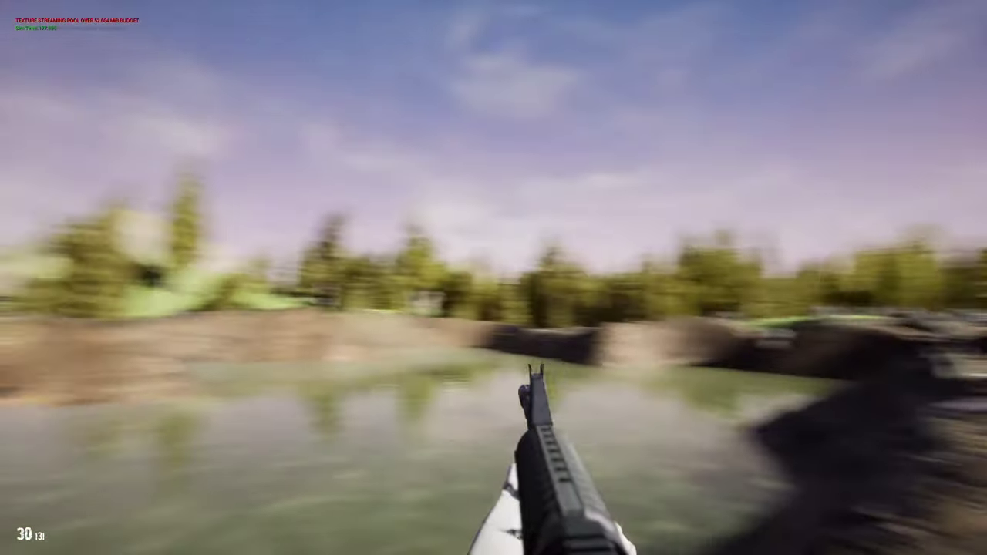
key("w")
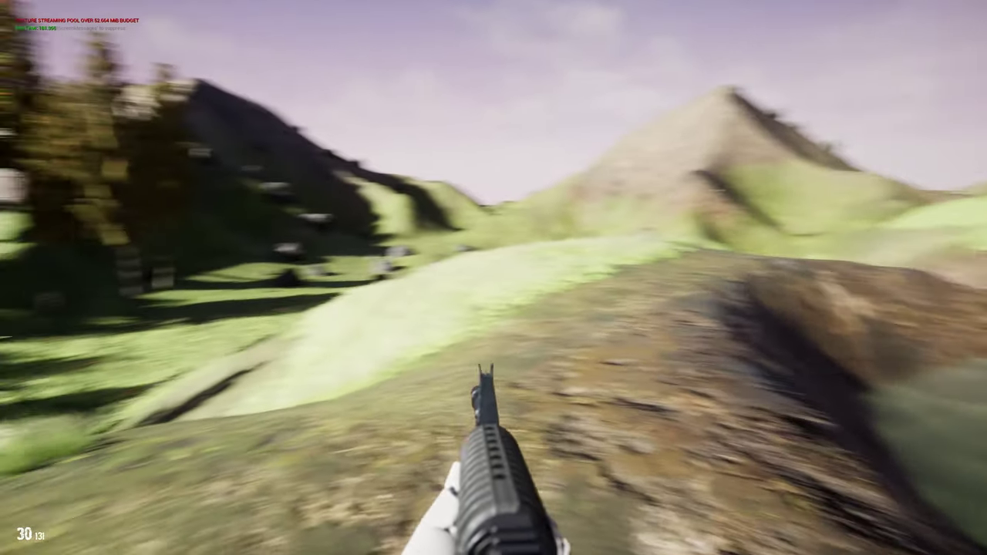
Step: Walk along the grassy ridge beside the lake to survey the boulder-strewn valley and the shaded hillside
key("w")
key("w")
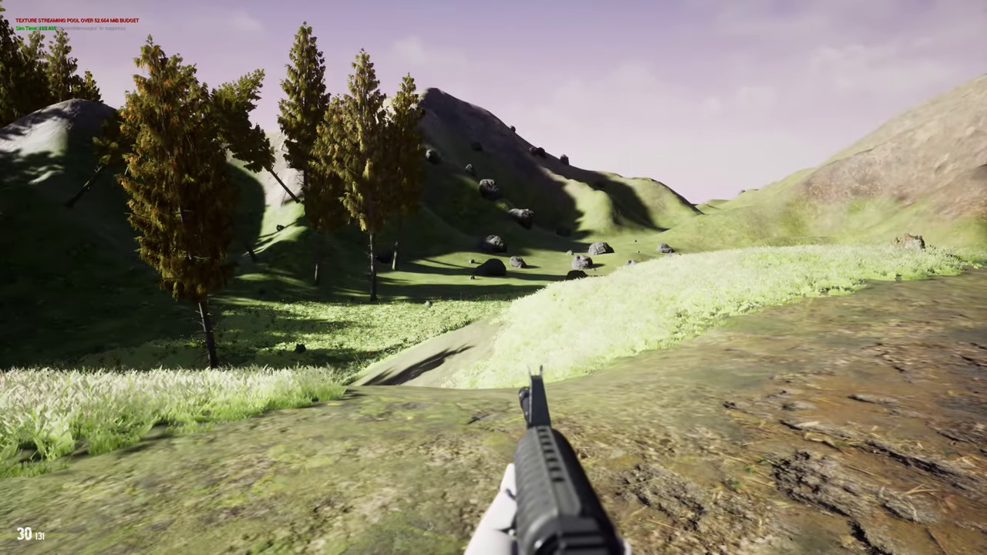
key("w")
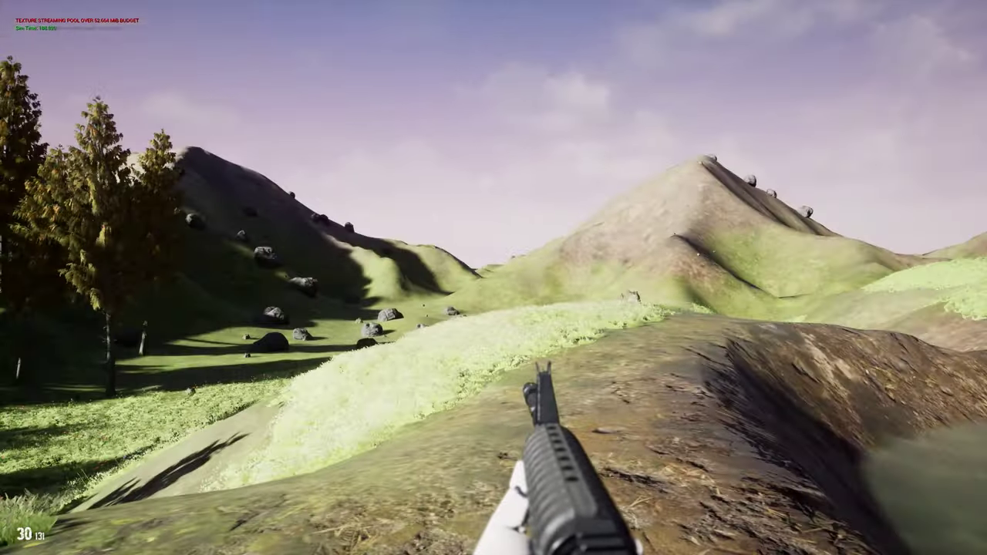
key("w")
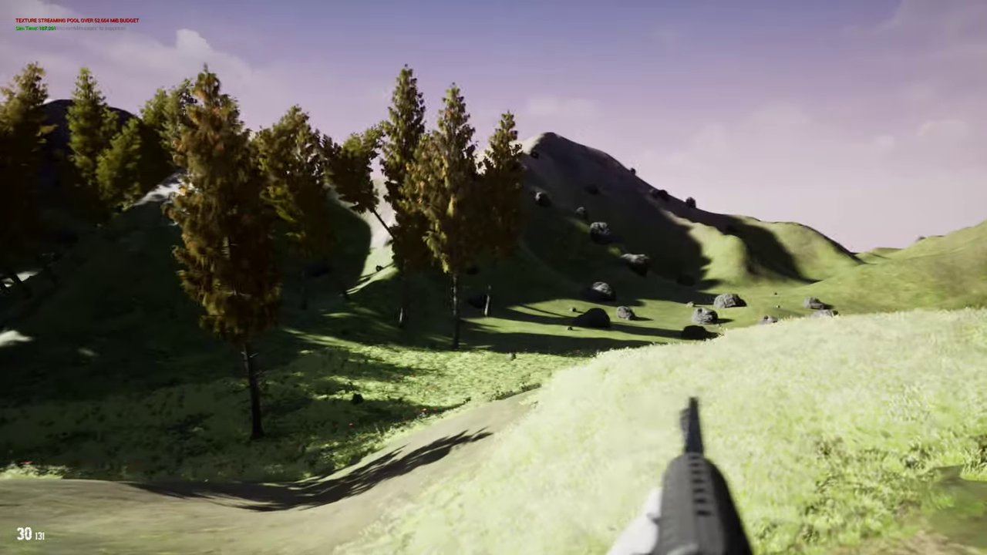
key("w")
Step: Run across the grassy hill towards the mountain and test aiming down the rifle's sights at its peak
key("w")
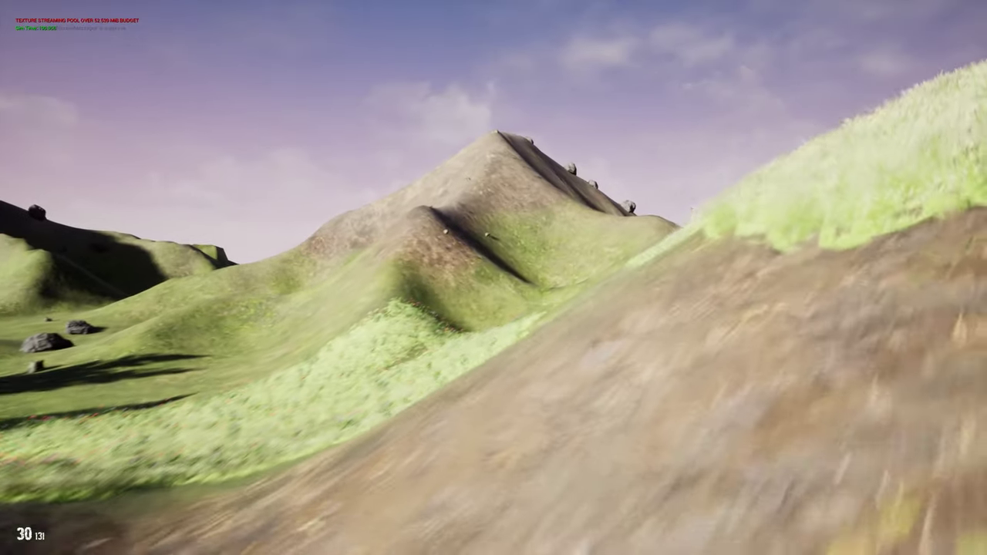
key("w")
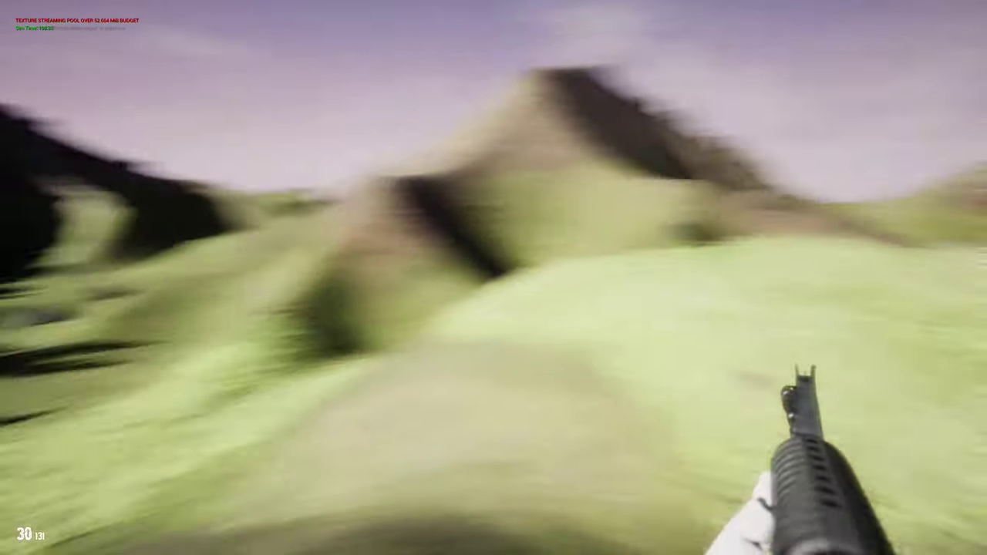
key("w")
right_click(494, 277)
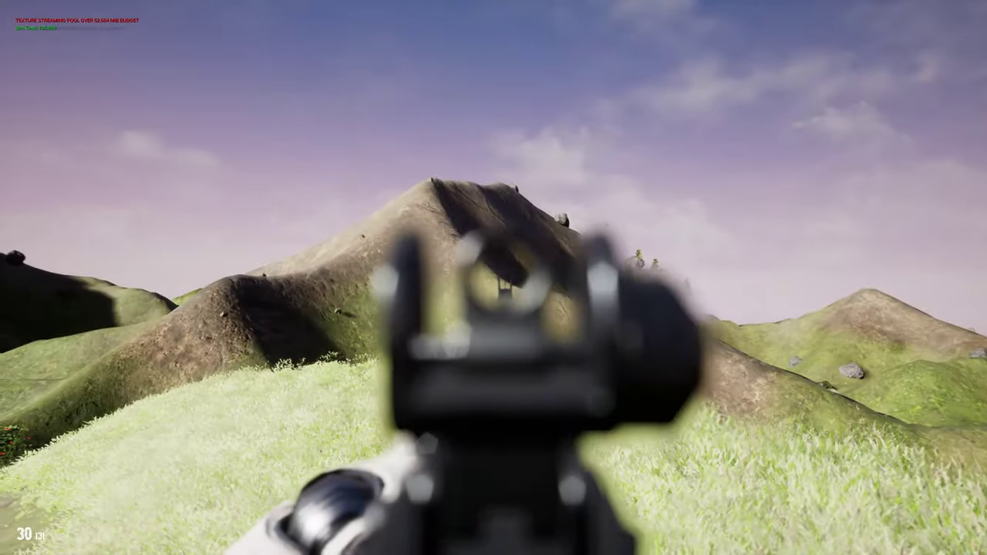
right_click(494, 278)
key("w")
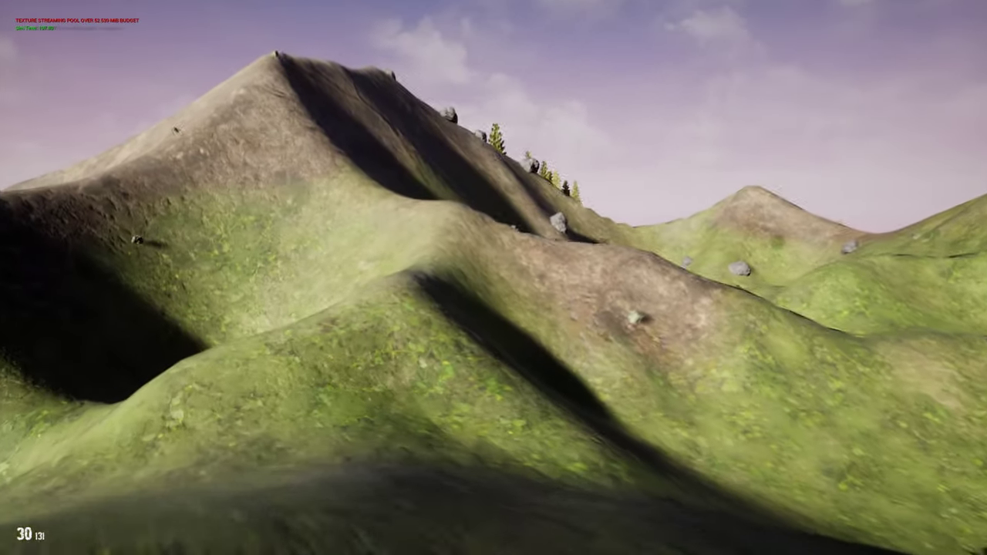
Step: Climb the mountain's grassy slope and survey the rocky valley and distant pine forest from above
key("w")
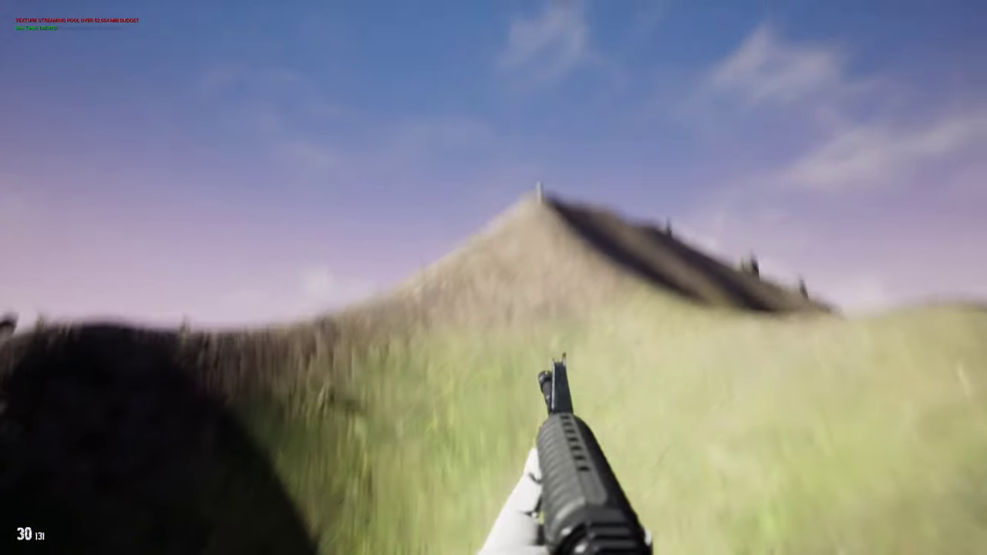
key("w")
key("w")
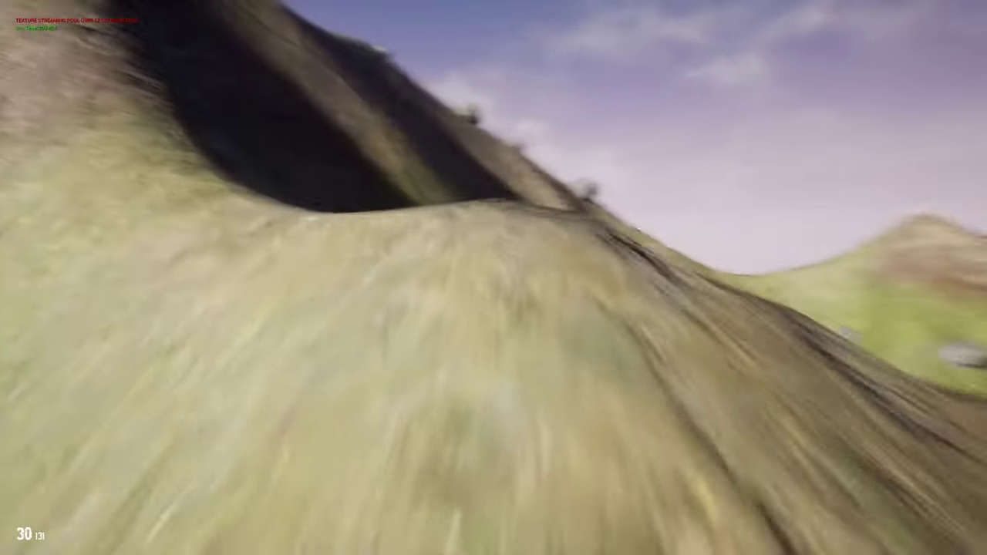
key("w")
key("w")
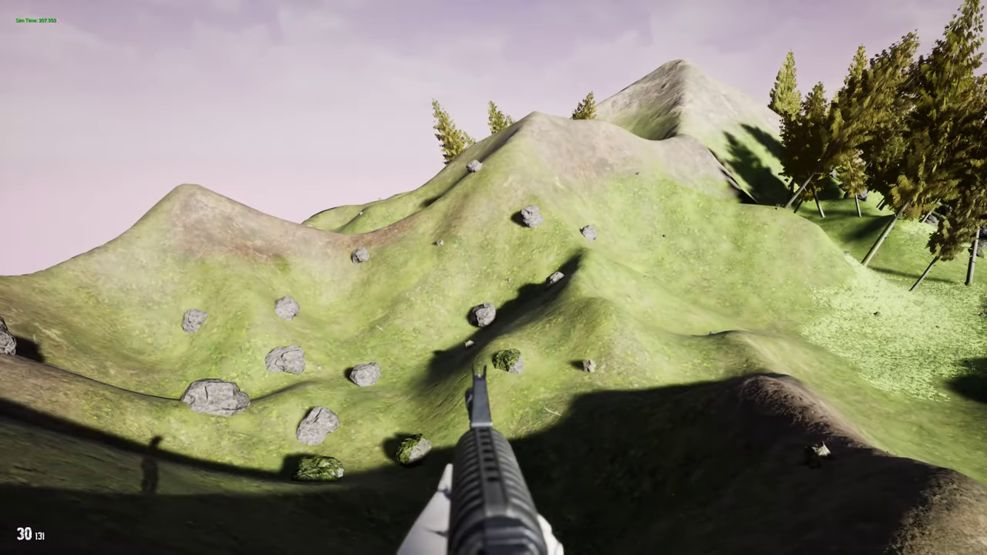
Step: Run down from the dirt ridge into the green valley facing the bare-topped hills
key("w")
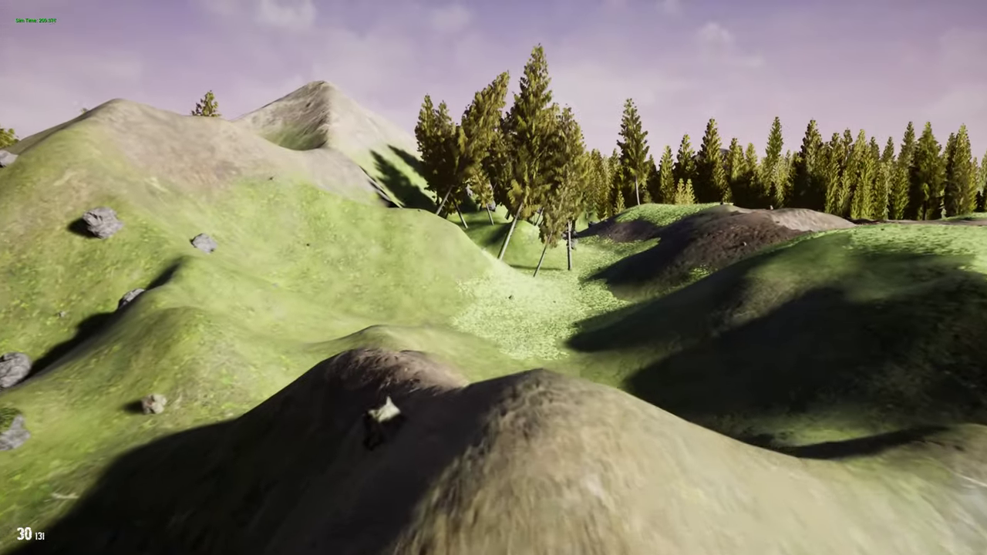
key("w")
key("w")
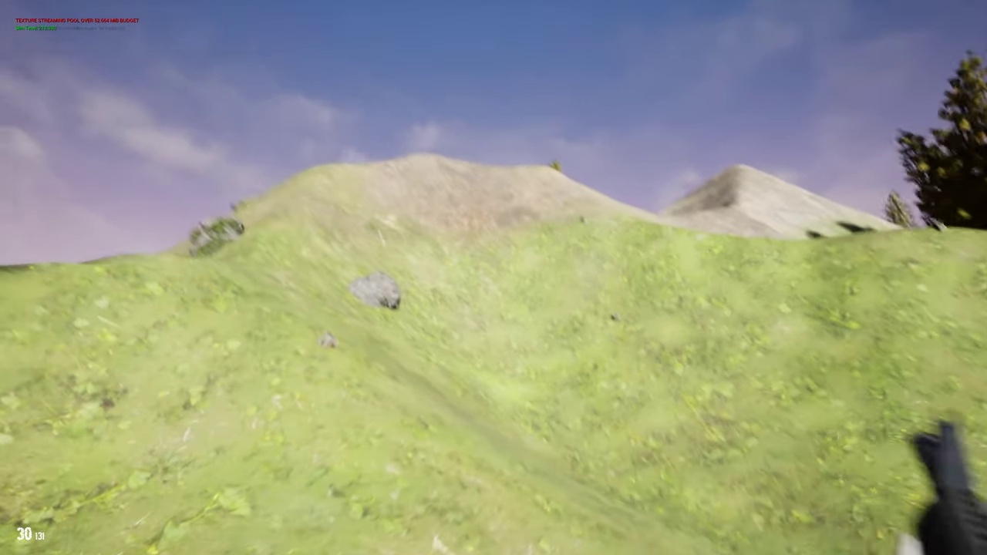
Step: Move across the green hillside towards the bare-topped hill and view the grass texture underfoot
key("w")
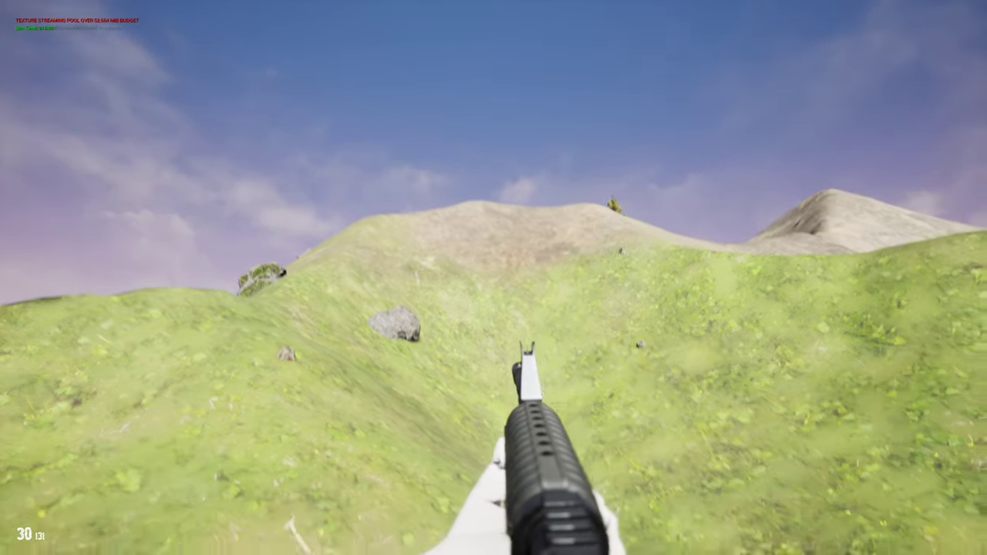
key("w")
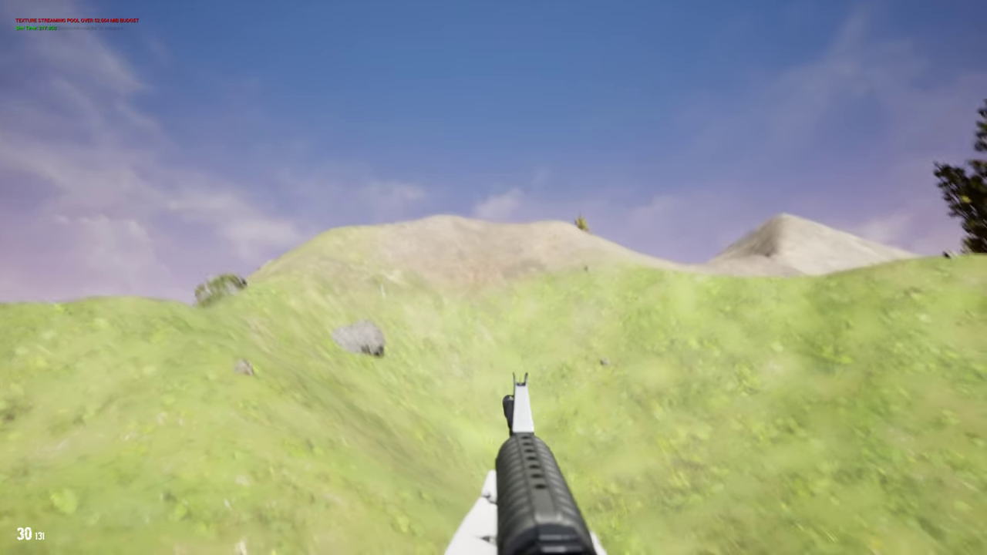
key("w")
key("w")
key("w")
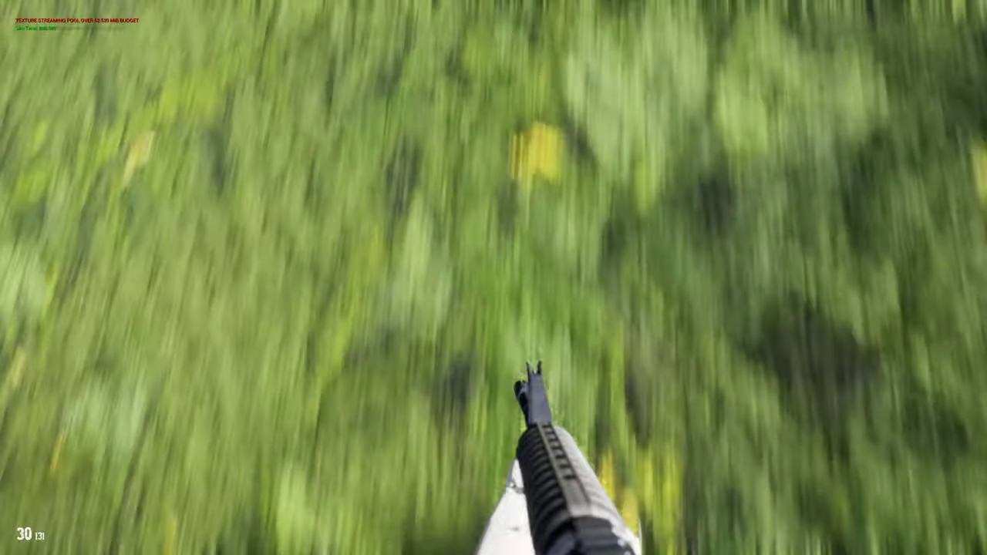
Step: Run down the grassy hillside into the rocky flower meadow, fire the rifle and reload it
key("w")
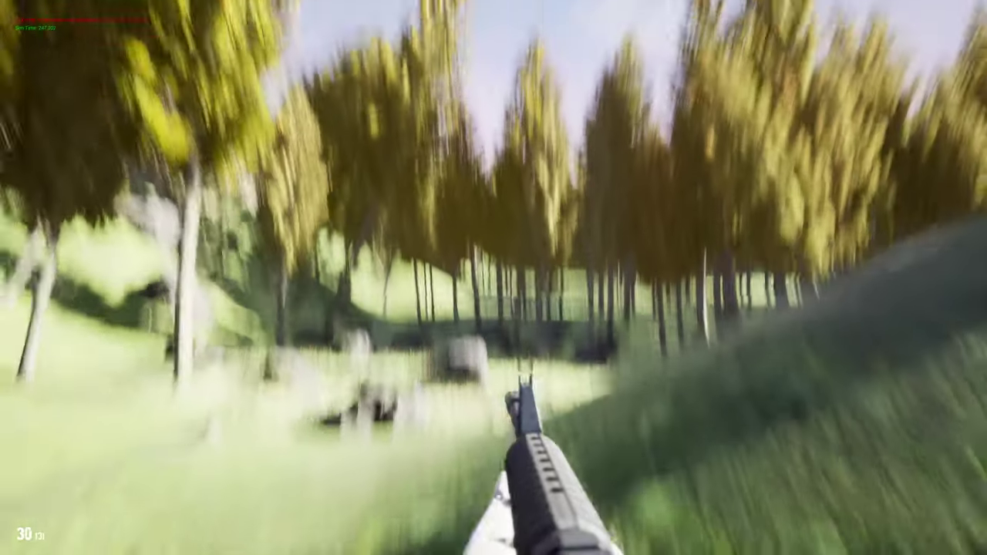
key("w")
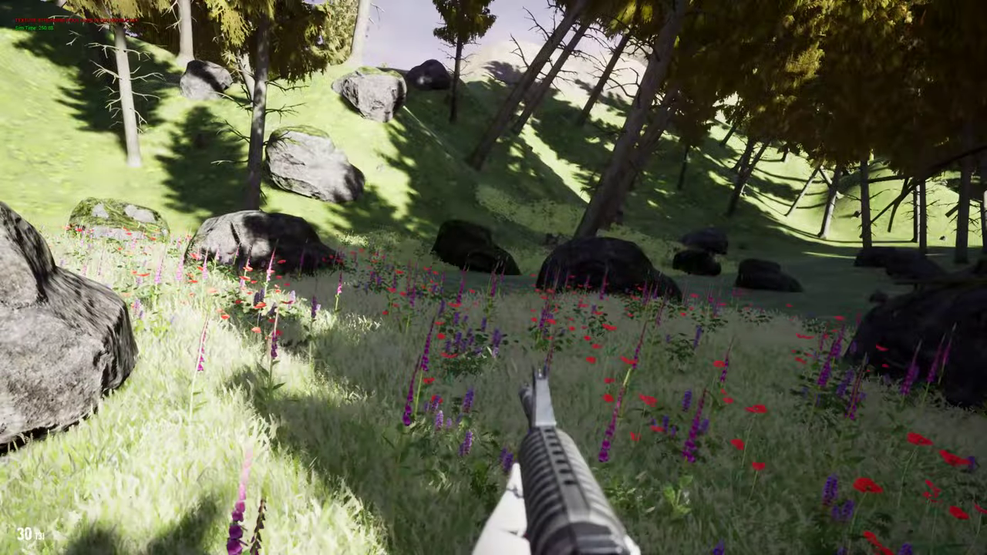
left_click(493, 278)
key("r")
Step: Walk through the shaded pine forest to the sunlit grassy mound and back away to view it
key("w")
key("w")
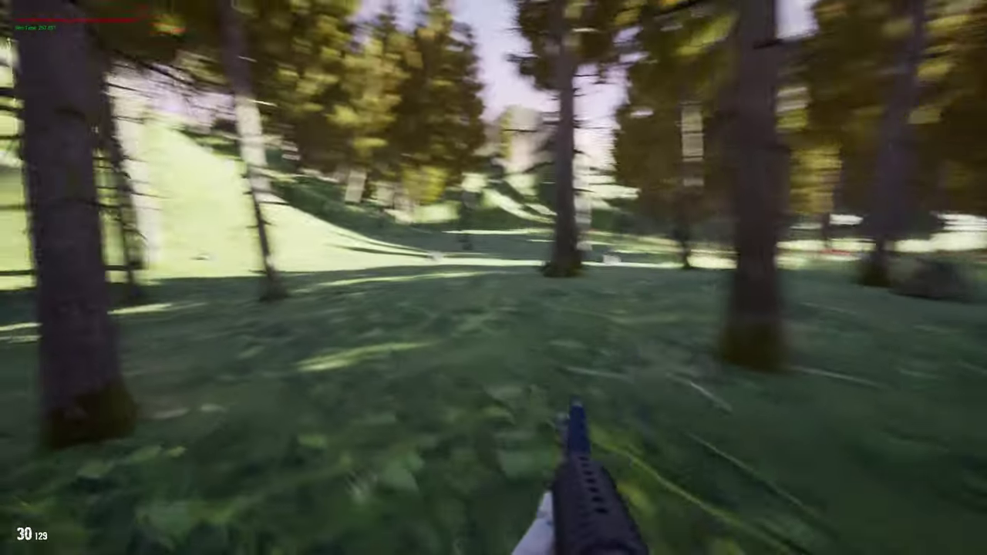
key("w")
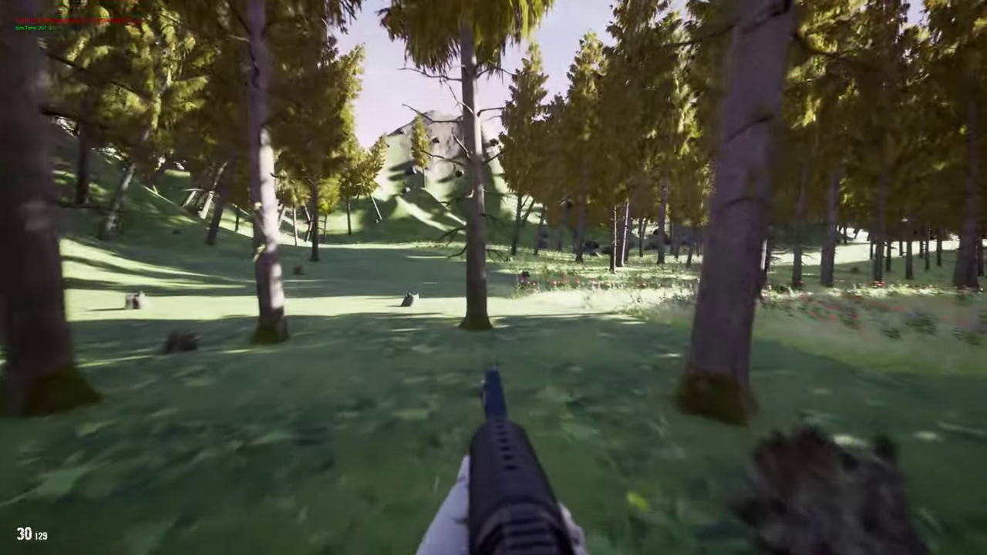
key("w")
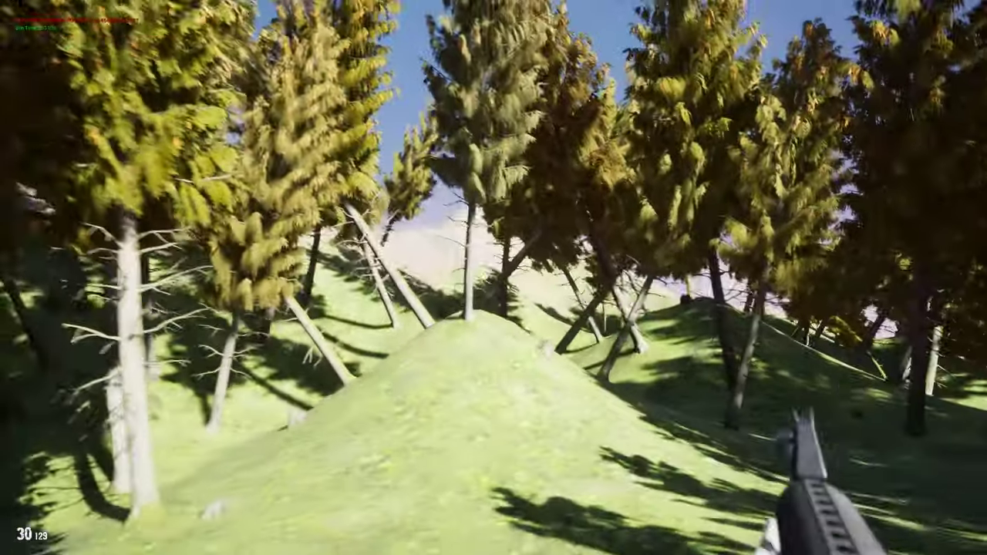
key("s")
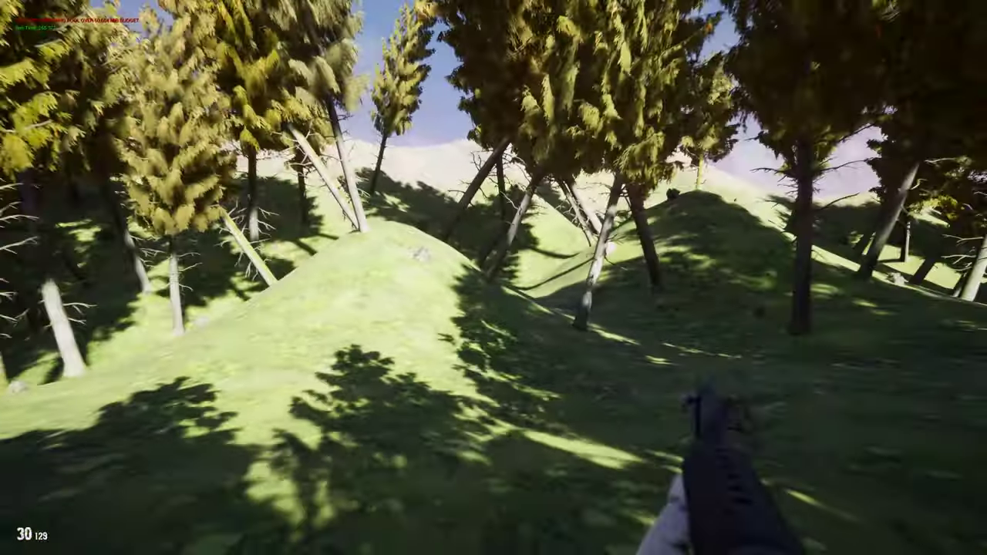
Step: Cross the flower meadow and look over the pine trees and hills below the rocky mountain
key("w")
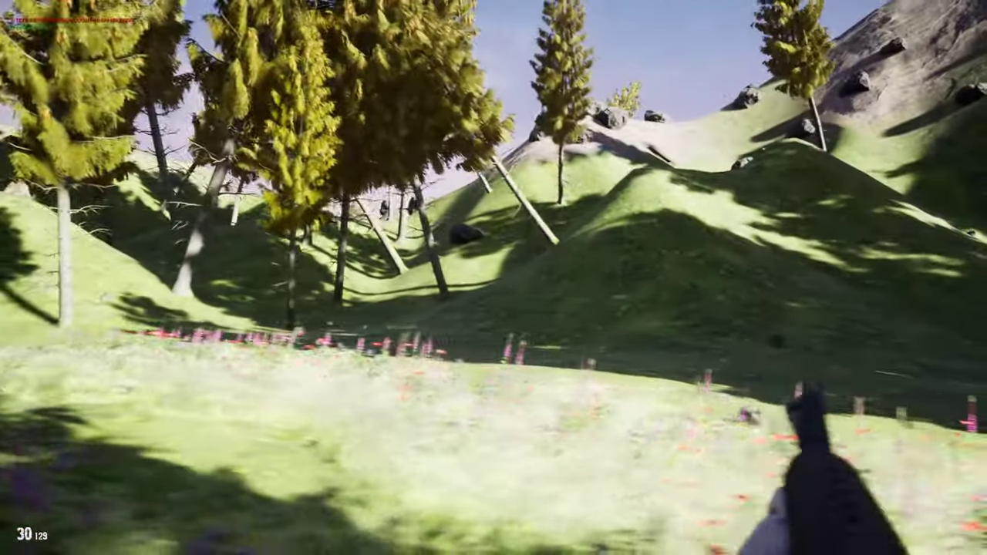
key("w")
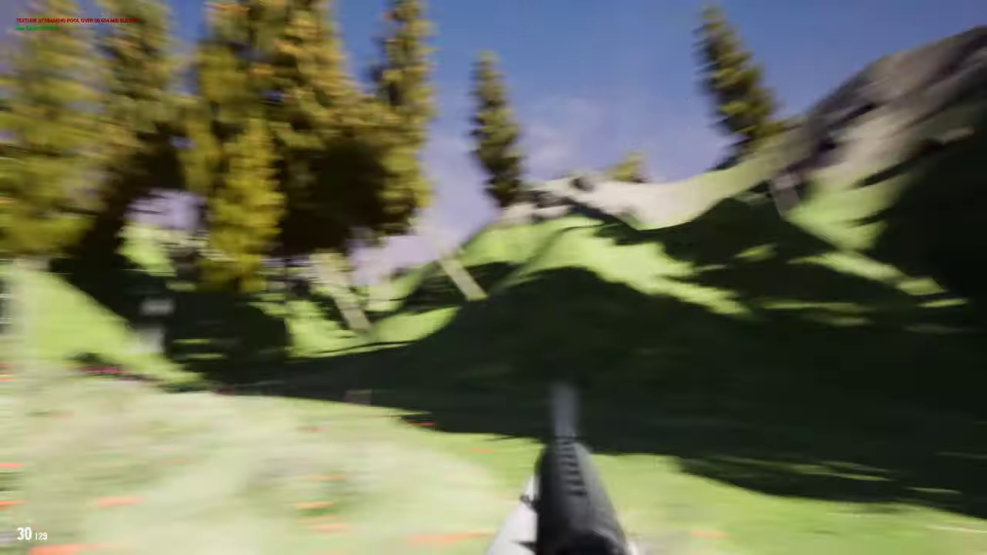
key("w")
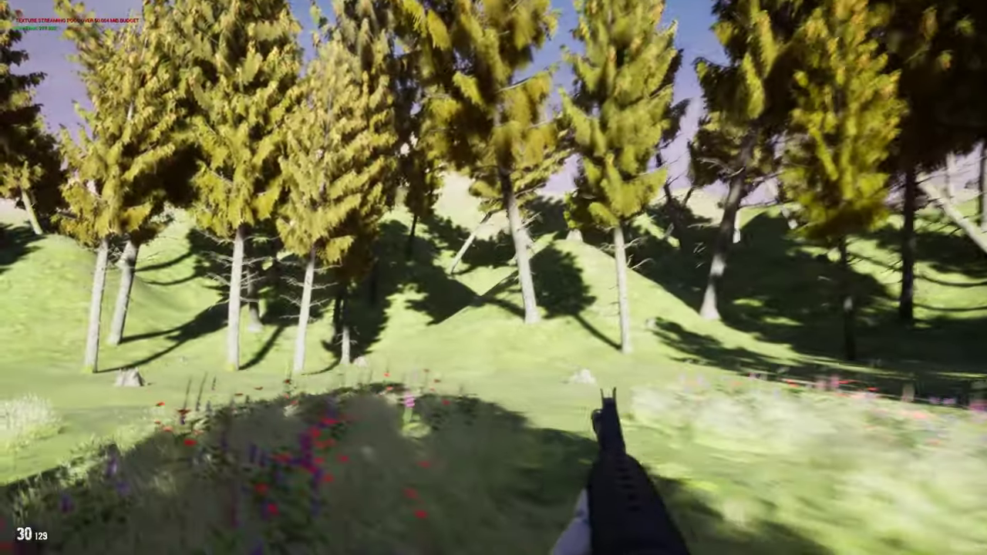
key("w")
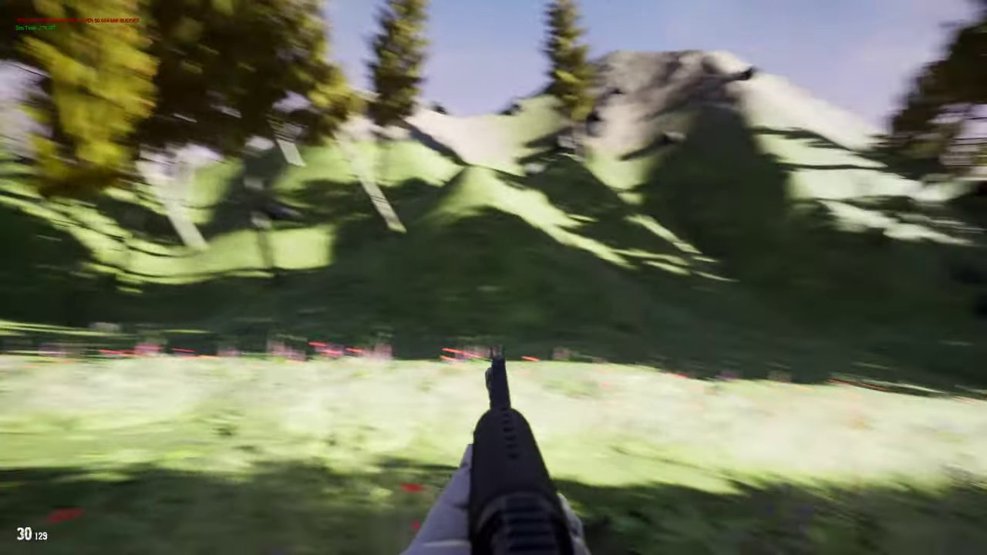
Step: Sprint through the wildflowers along the forest edge towards the sun, testing the rifle's aim
key("w")
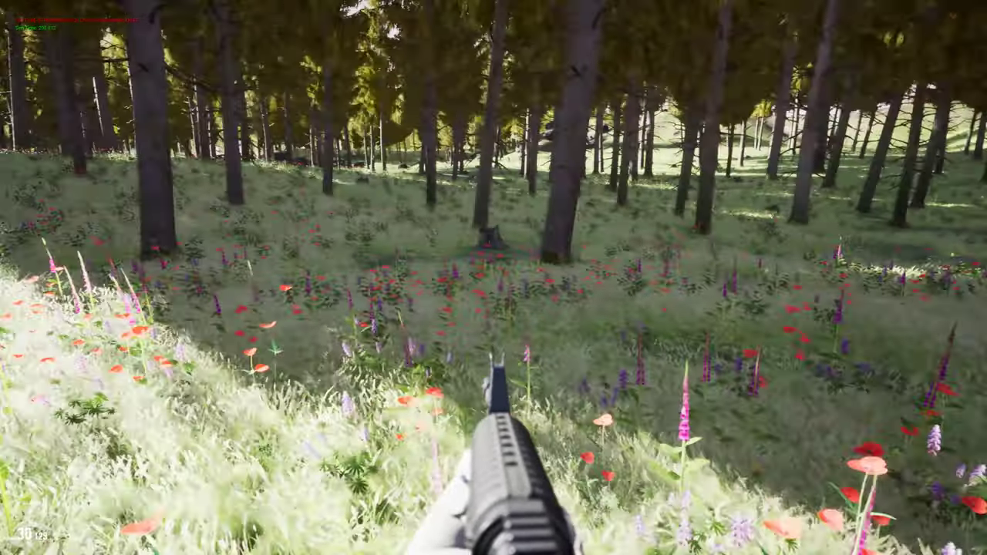
key("shift+w")
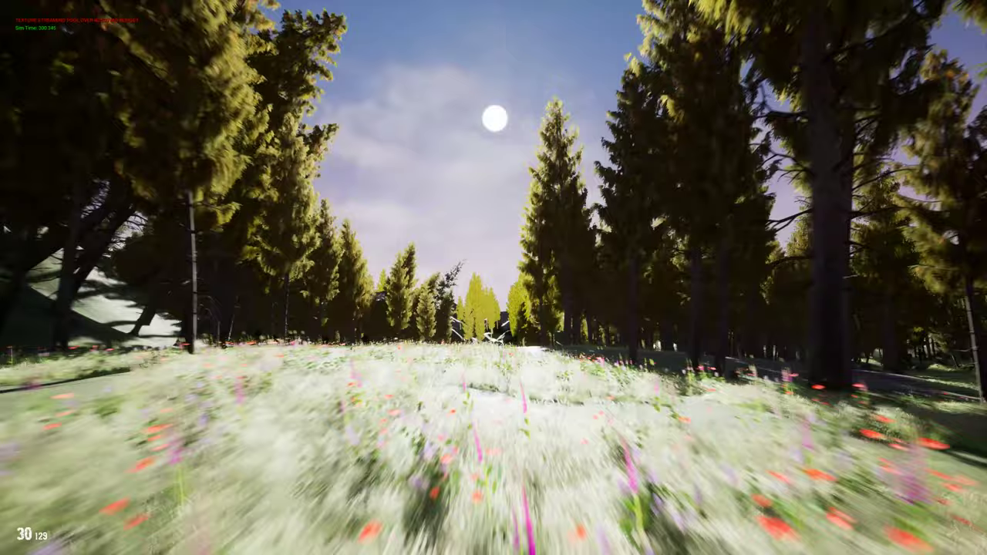
right_click(494, 277)
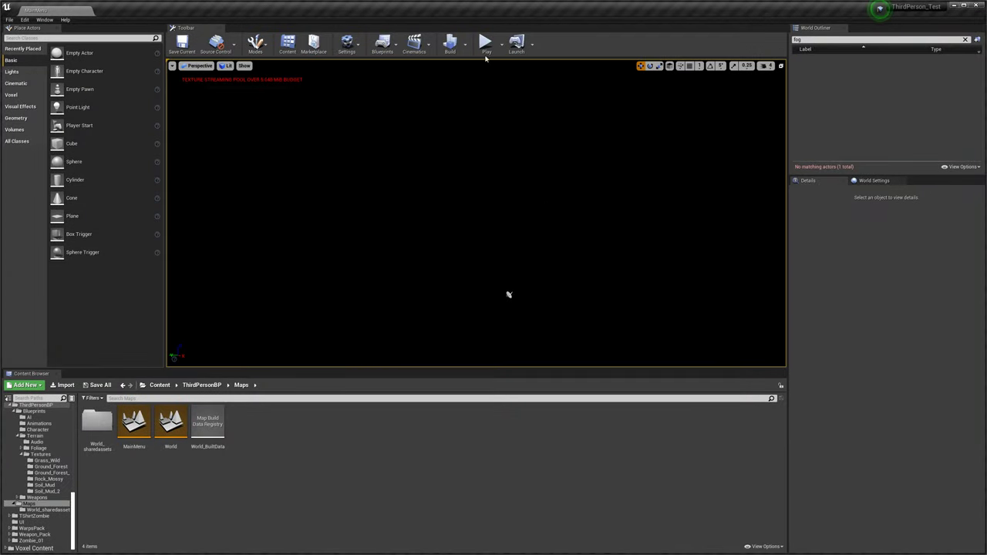
Step: Test the Quit and Options entries of the game's main menu and end the play session
left_click(492, 54)
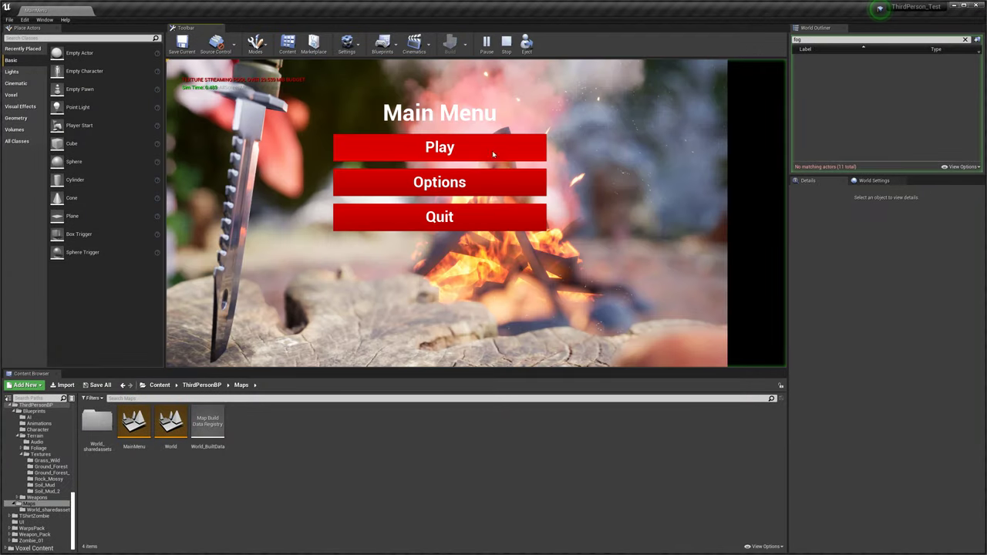
left_click(442, 219)
left_click(486, 46)
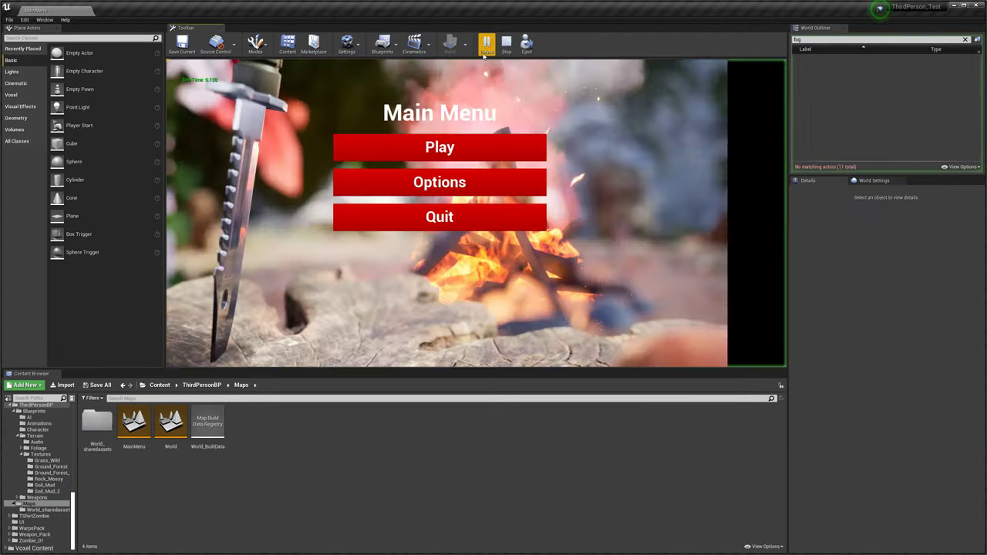
left_click(499, 191)
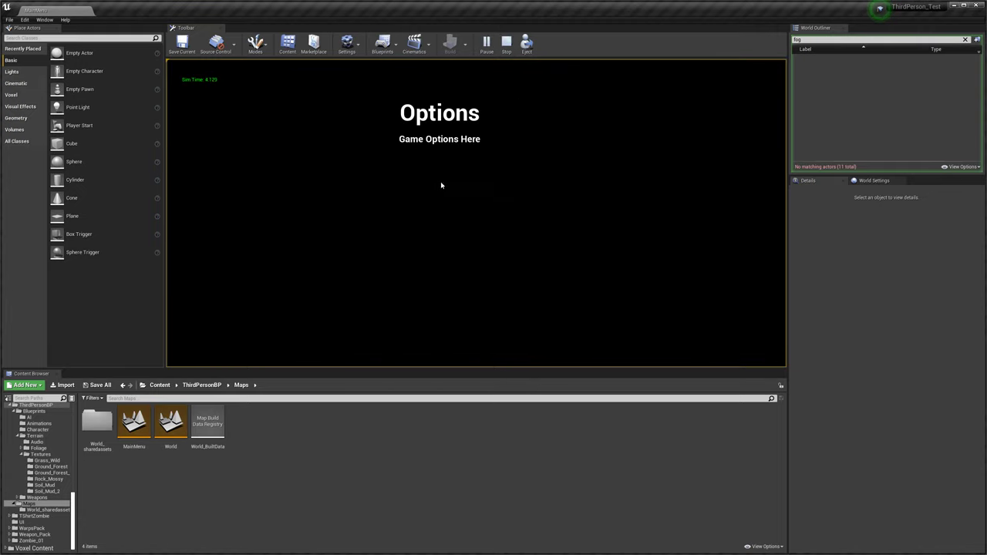
key("Escape")
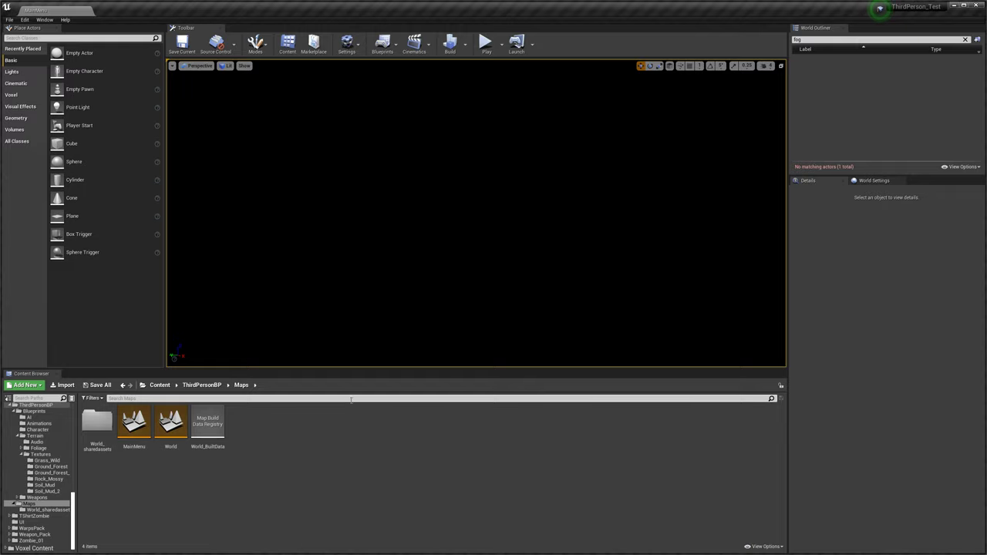
Step: Examine the asset pack folders, maps and loose assets in the project's root Content folder
left_click(159, 384)
scroll(510, 480, "down", 2)
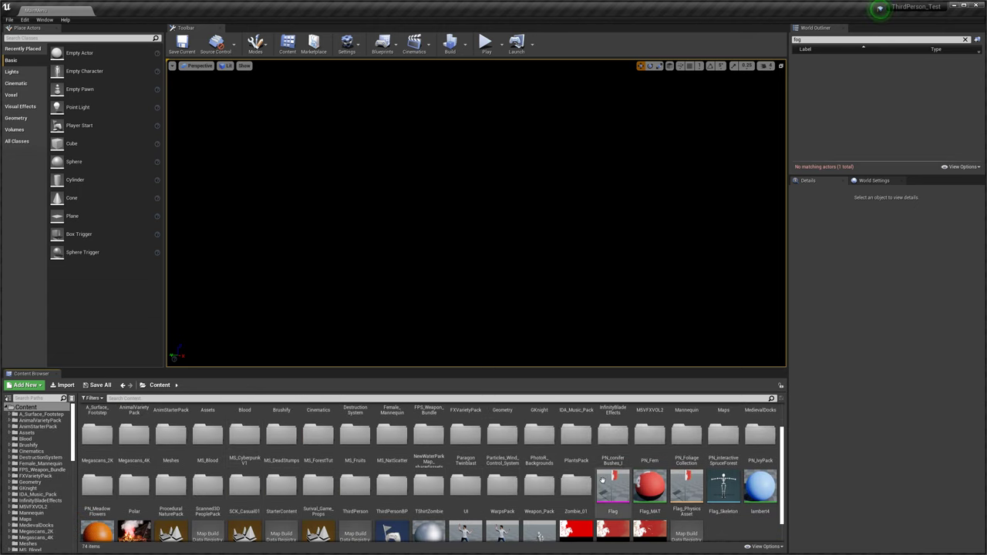
scroll(602, 483, "up", 1)
scroll(617, 486, "down", 2)
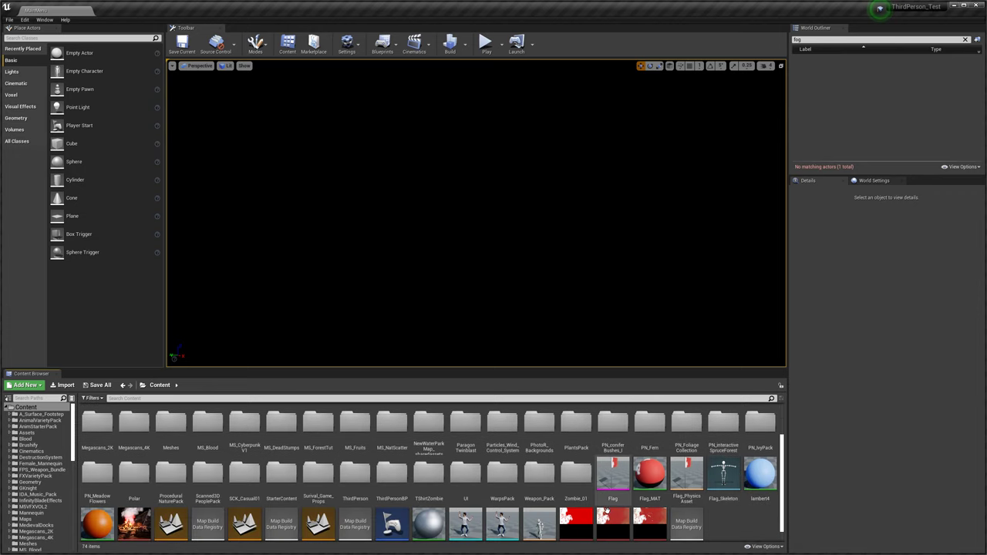
scroll(448, 499, "down", 1)
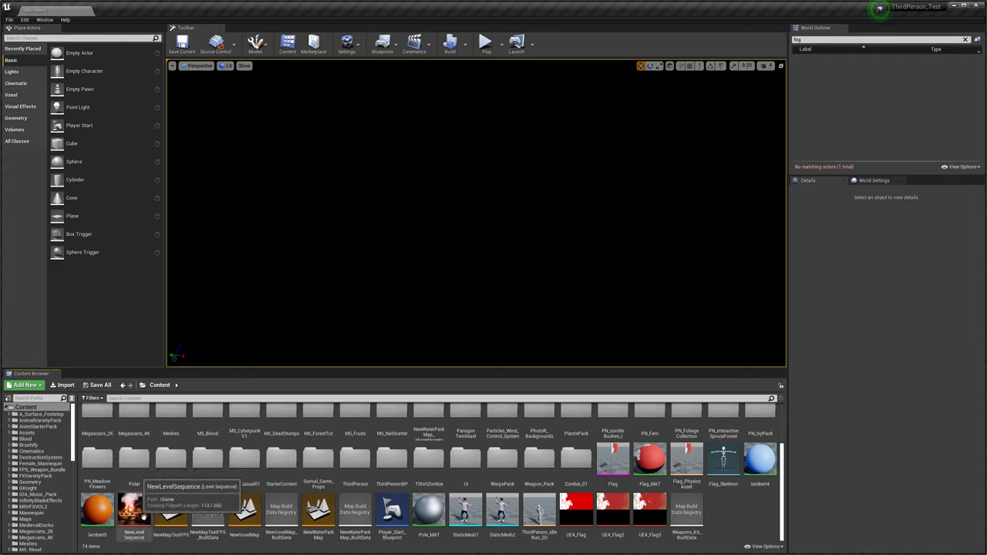
scroll(521, 527, "up", 3)
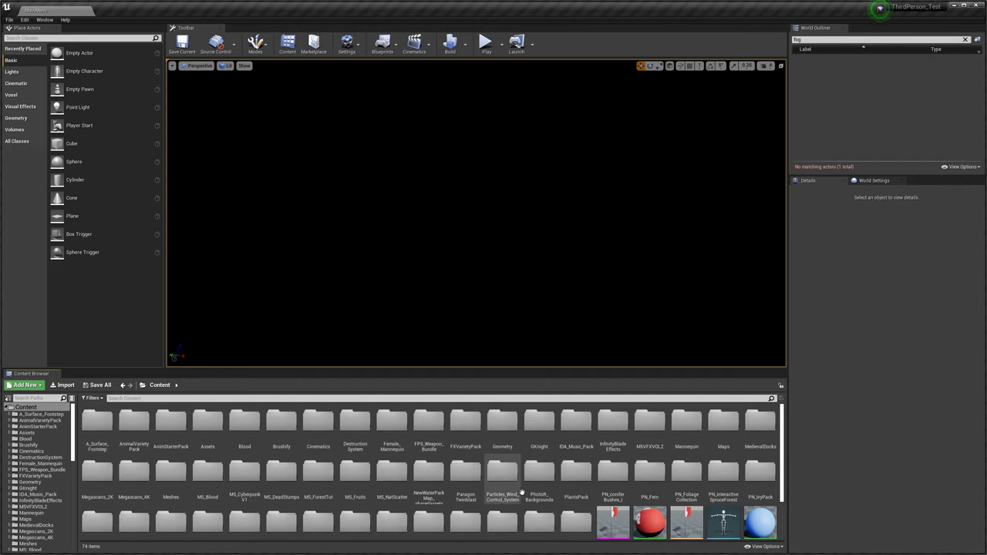
scroll(521, 492, "down", 2)
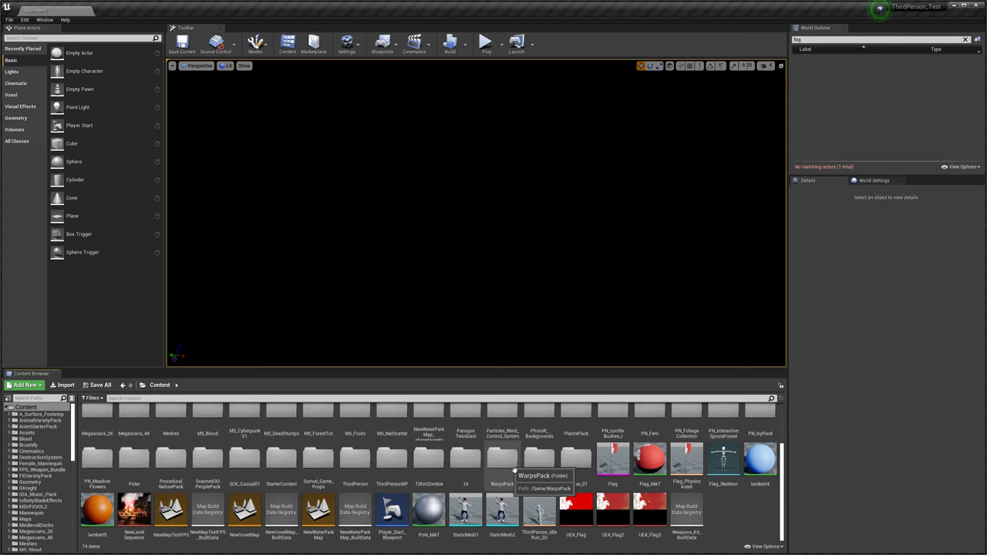
scroll(514, 470, "up", 2)
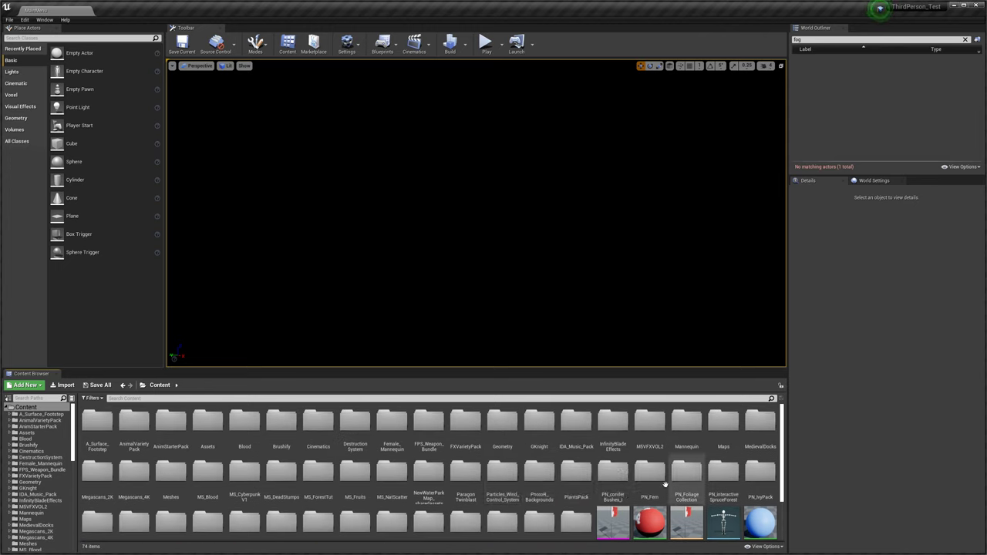
scroll(617, 483, "down", 2)
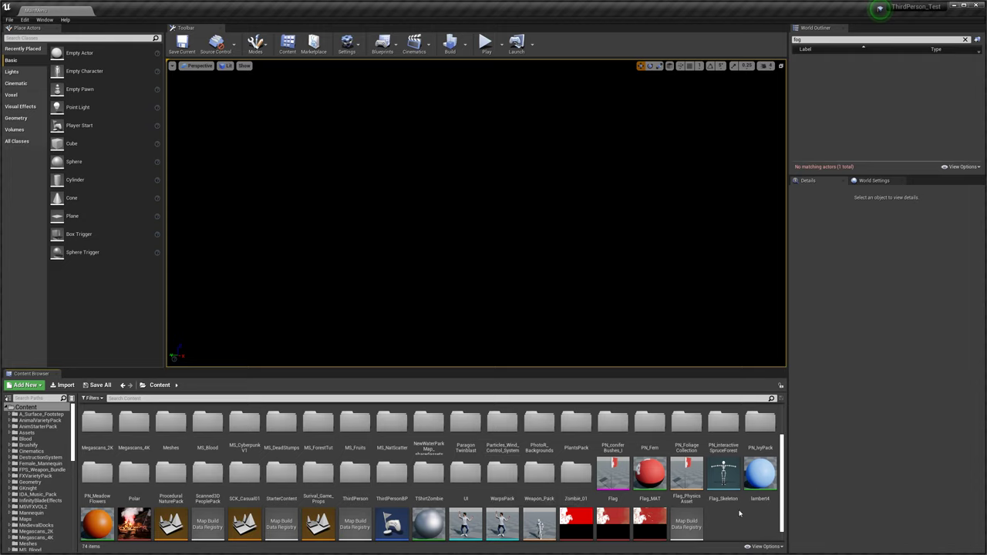
scroll(724, 519, "up", 2)
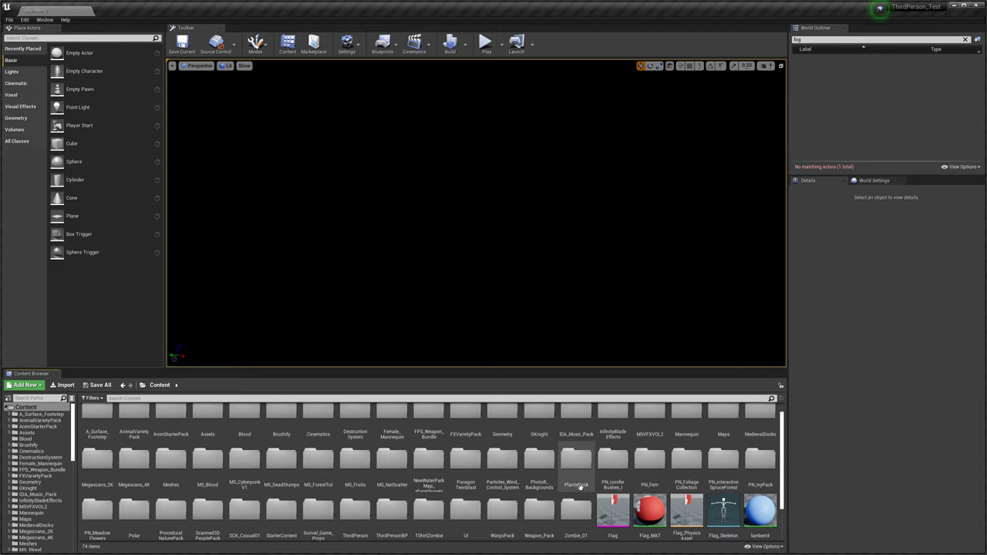
scroll(571, 466, "up", 1)
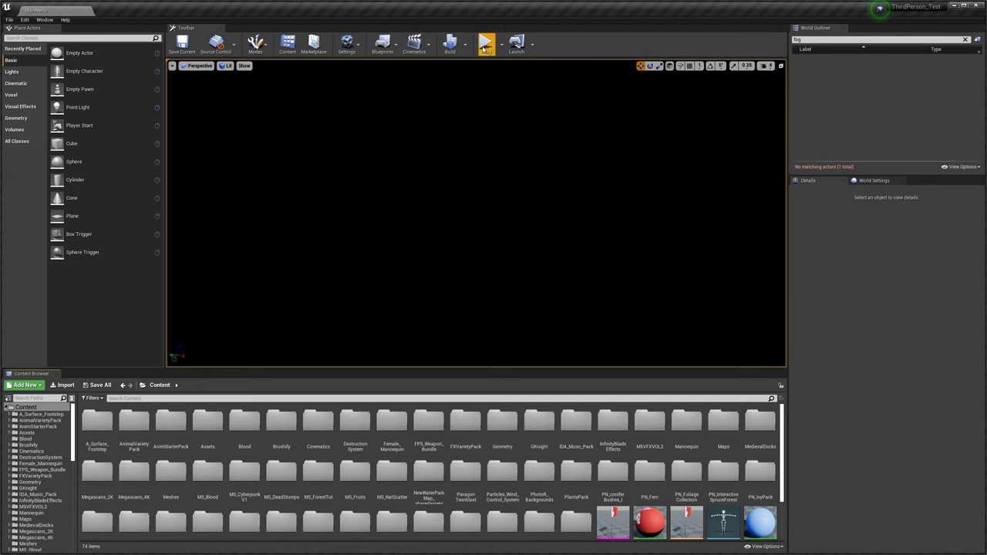
Step: Start a new game, collect extra ammo near the flag, and test firing and reloading the rifle
left_click(485, 46)
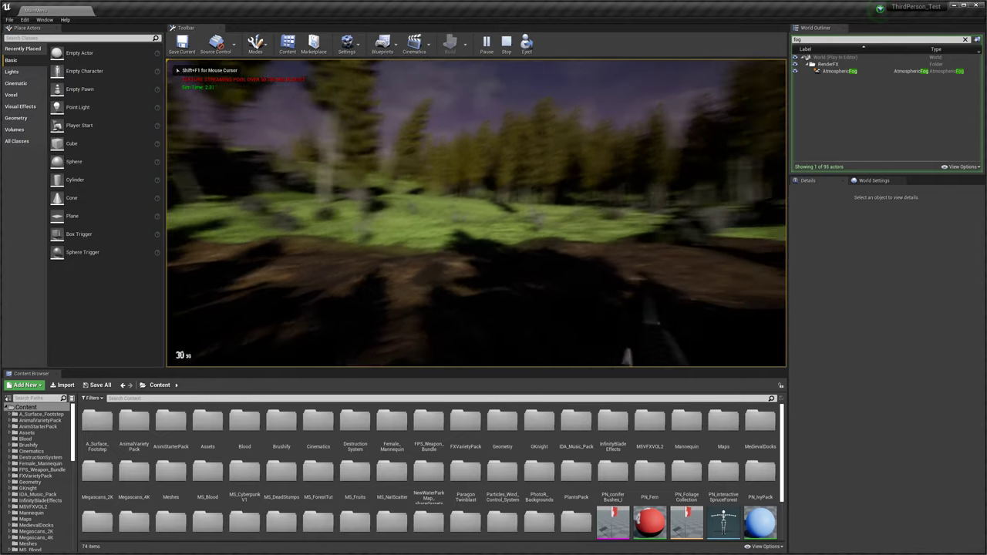
key("w")
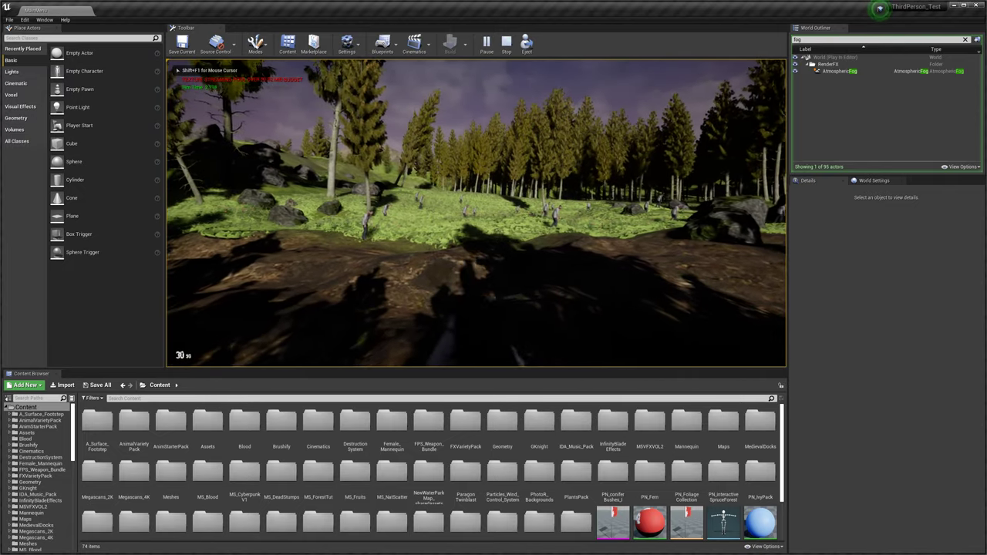
key("w")
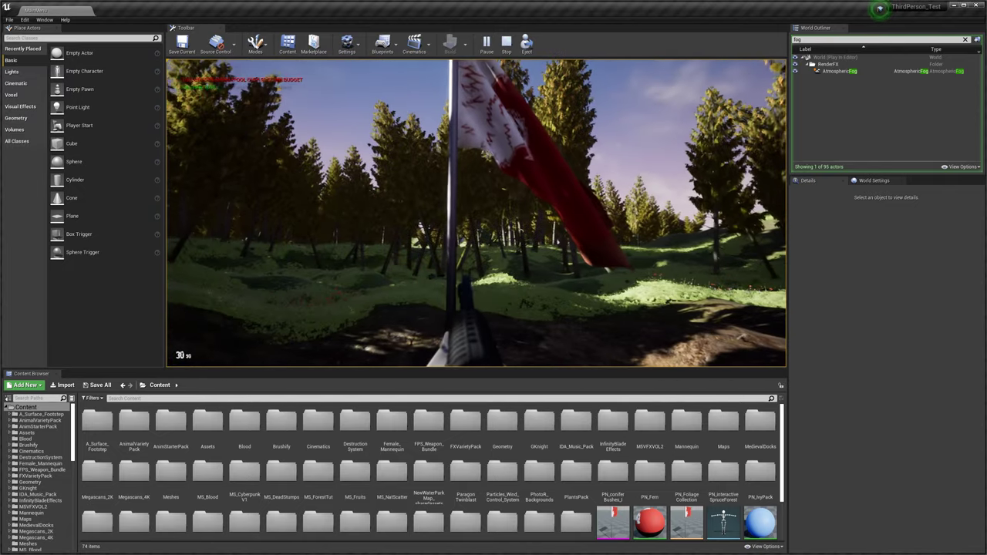
key("w")
key("w")
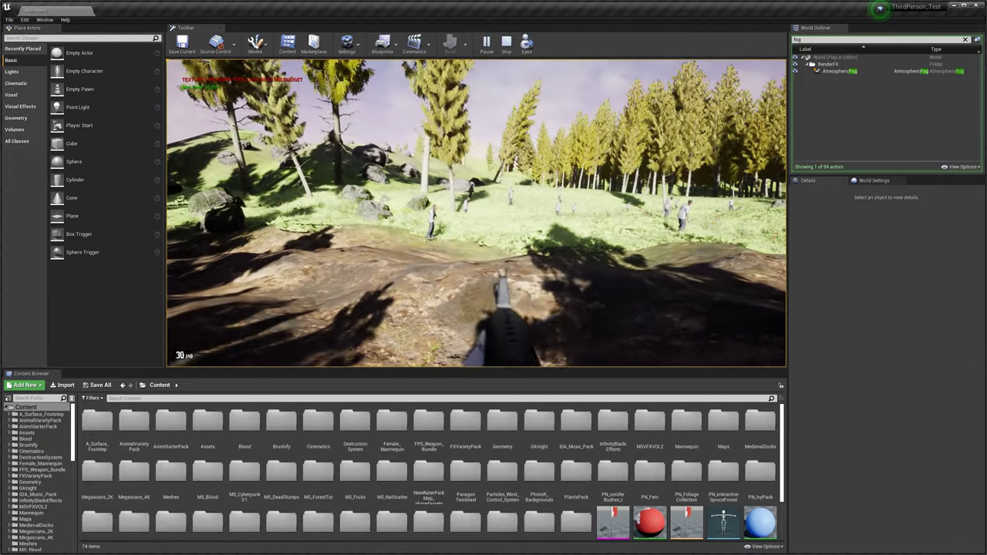
left_click(476, 213)
key("r")
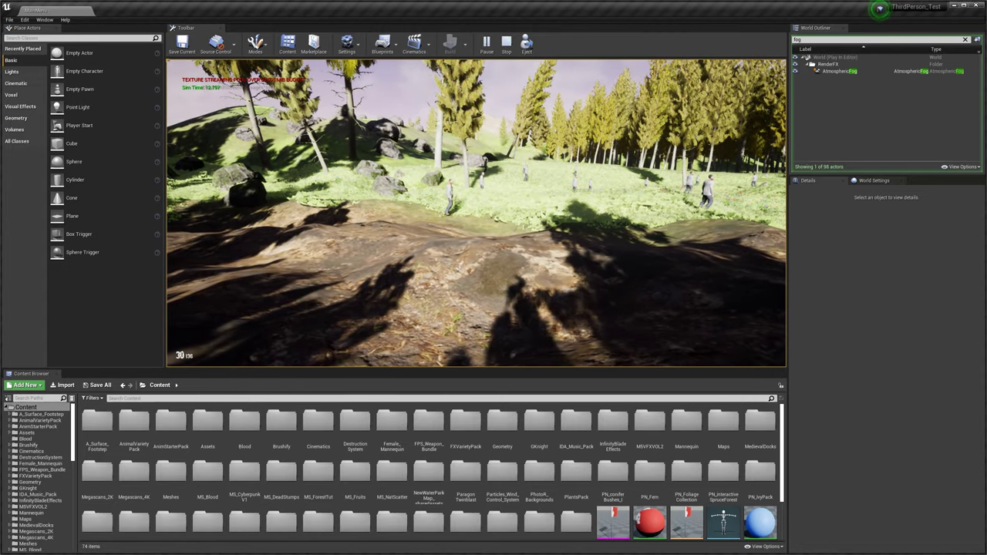
Step: Move from the dirt ridge into the grassy field, approach the zombies and shoot at one
key("w")
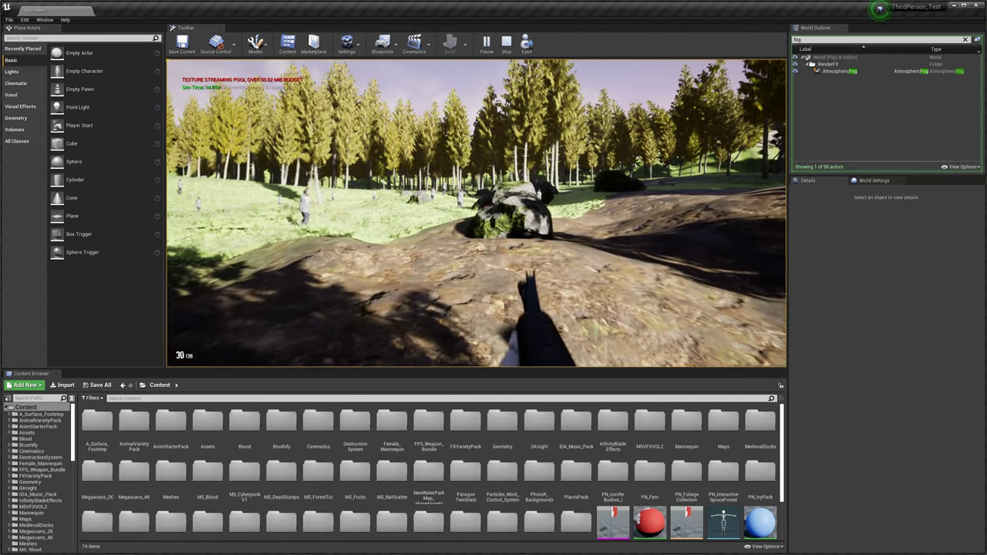
key("w")
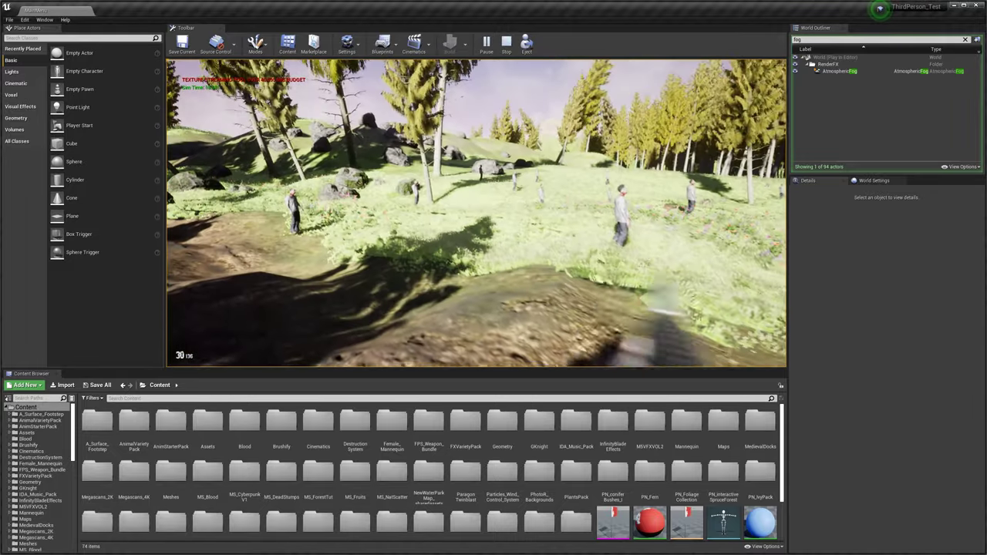
key("w")
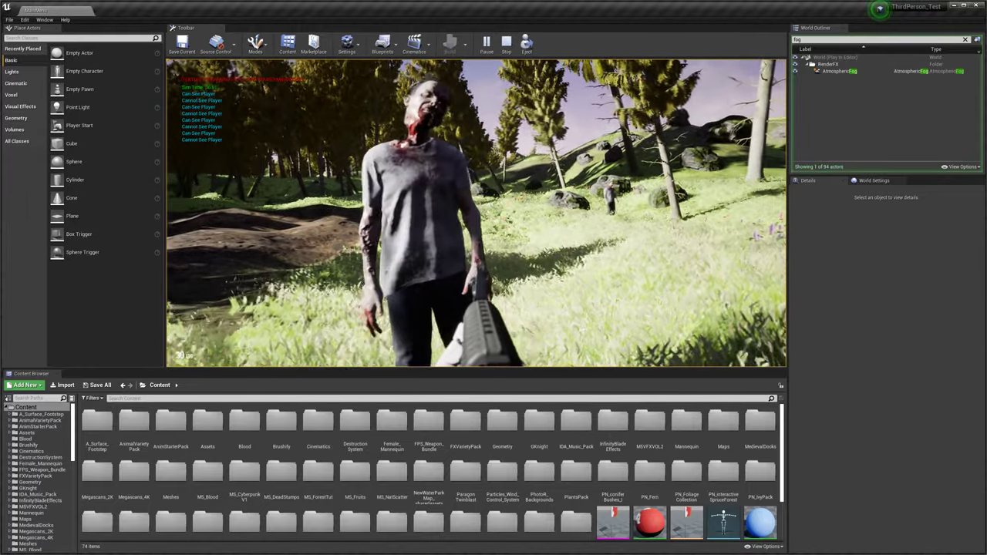
key("w")
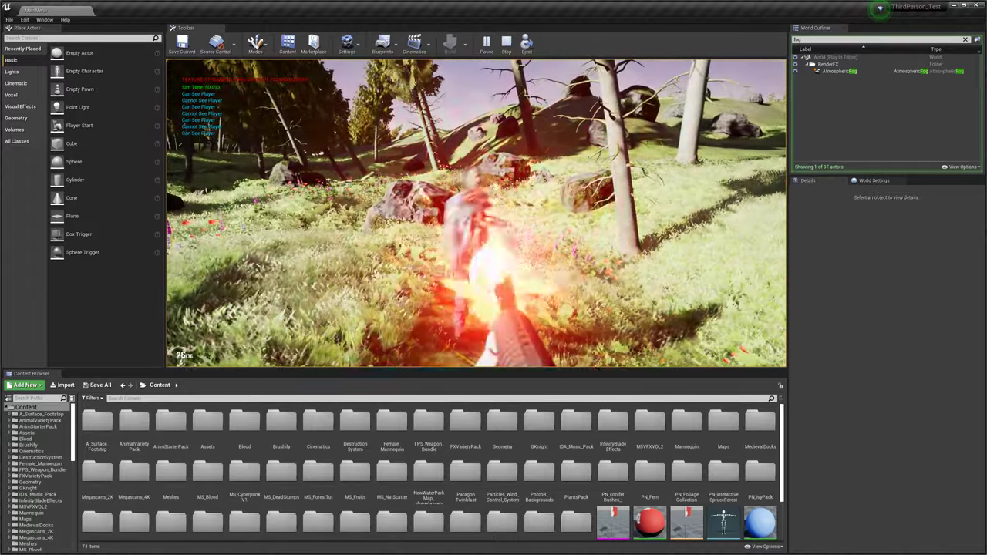
Step: Run through the flower meadow past the wandering zombies to test how they detect and follow the player
key("w")
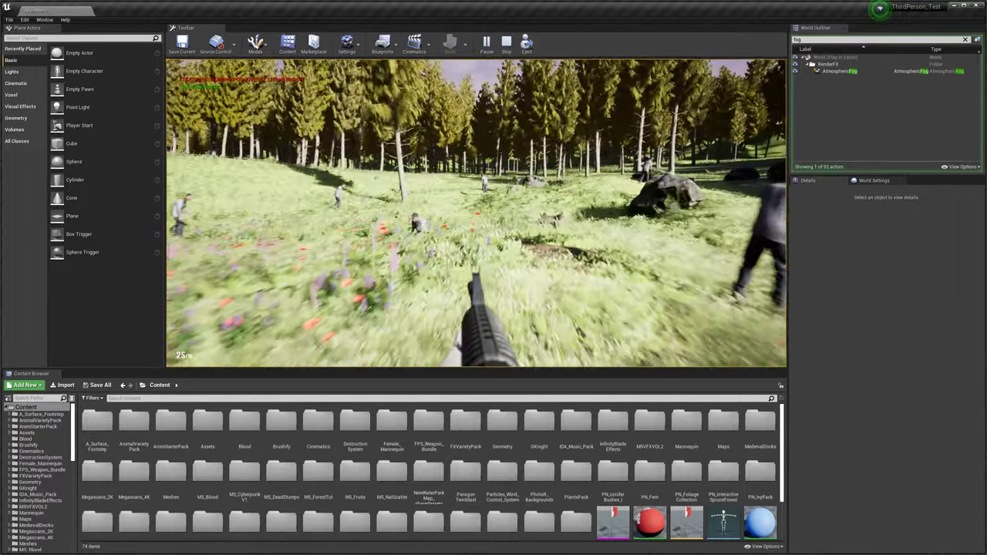
key("w")
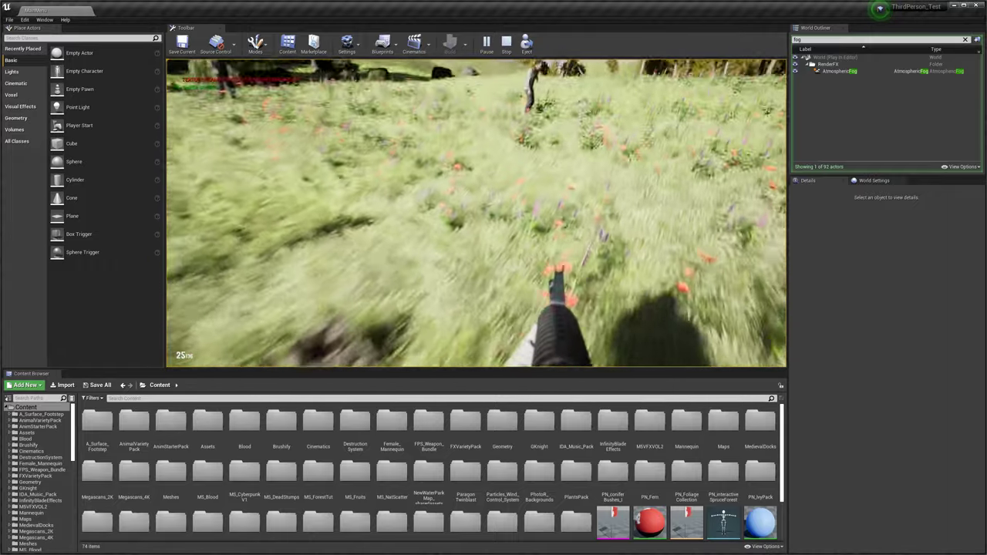
key("w")
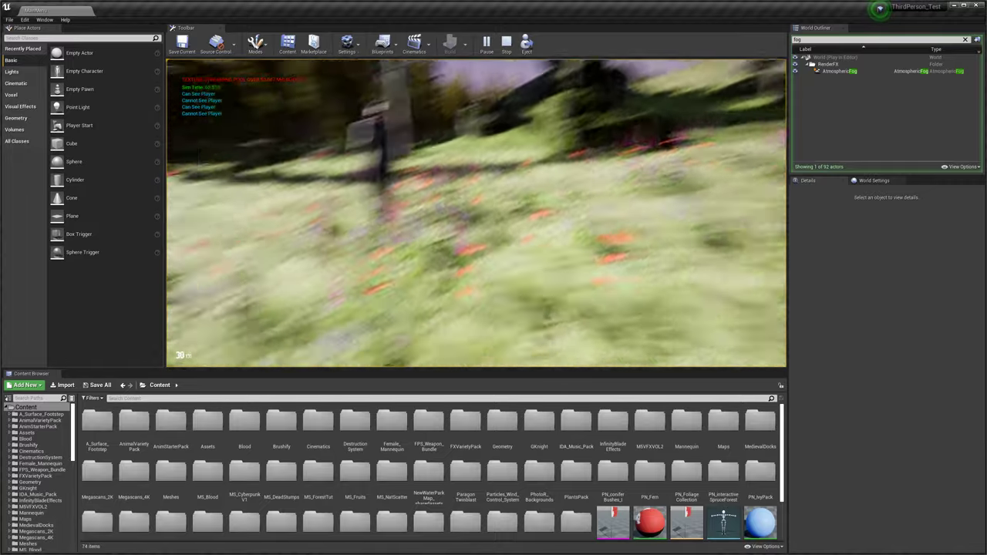
key("w")
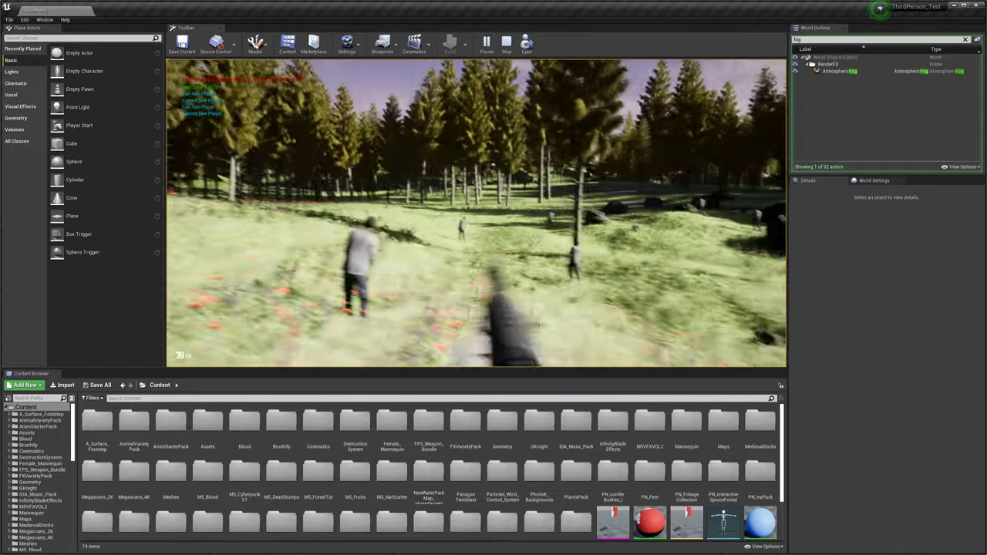
key("w")
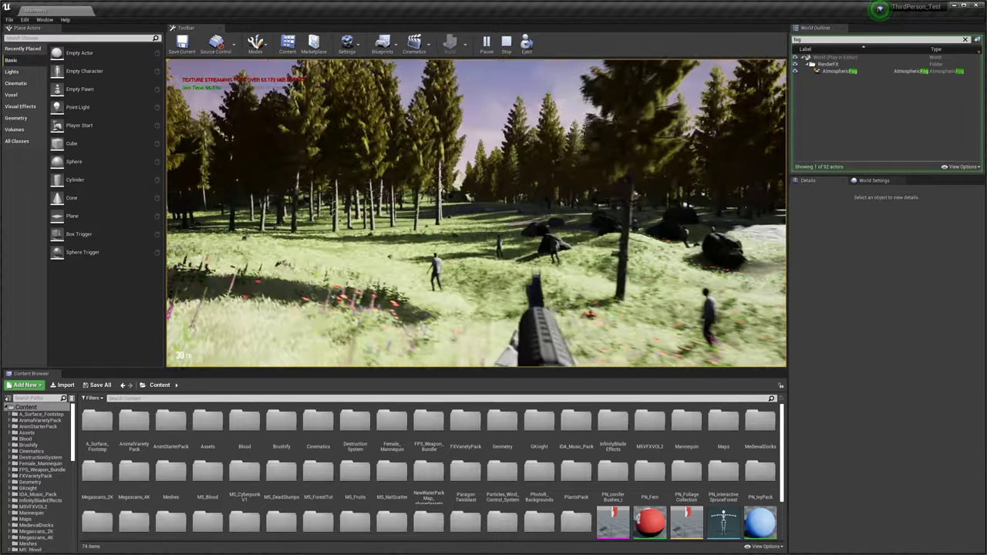
key("w")
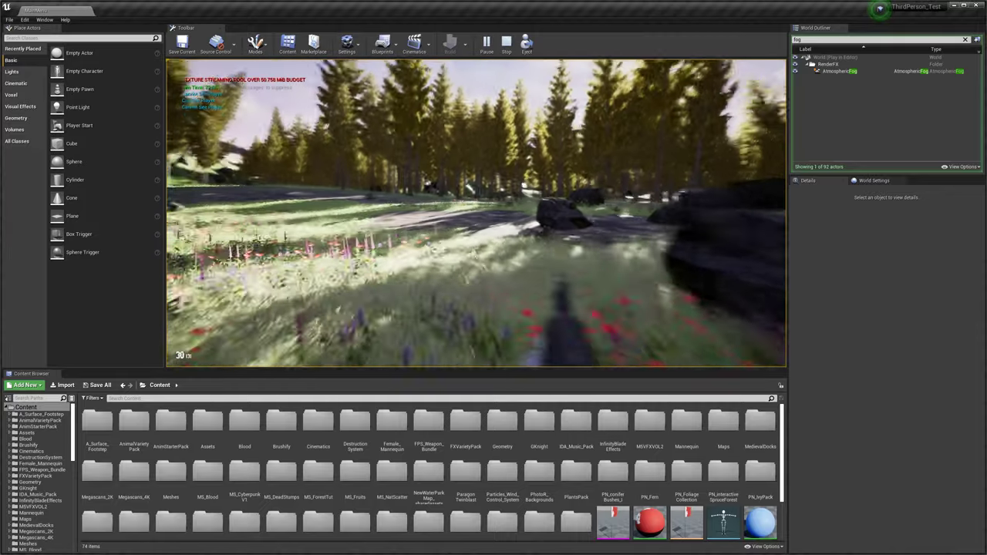
Step: Cross the shaded flower field and dirt track to the boulders overlooking the zombie field and the flag ridge
key("w")
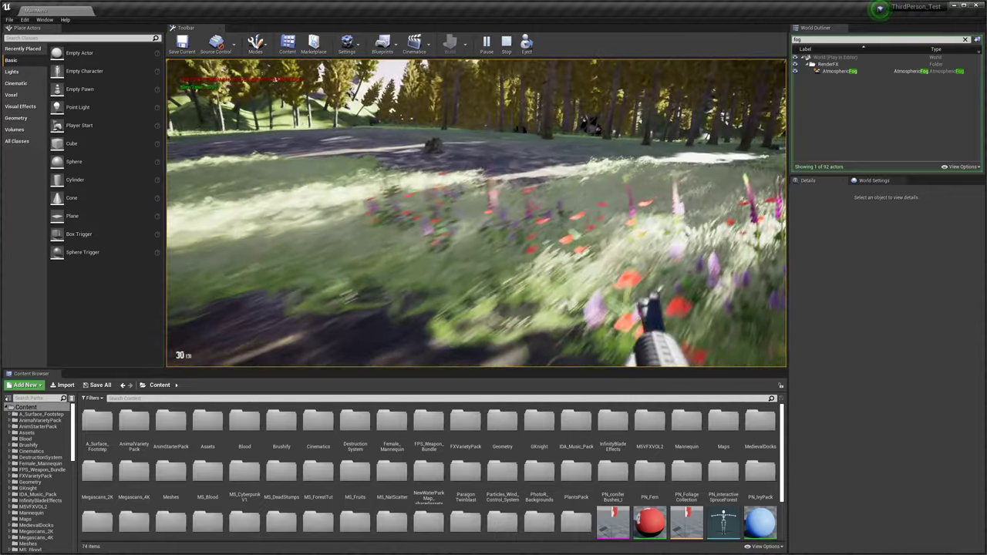
key("w")
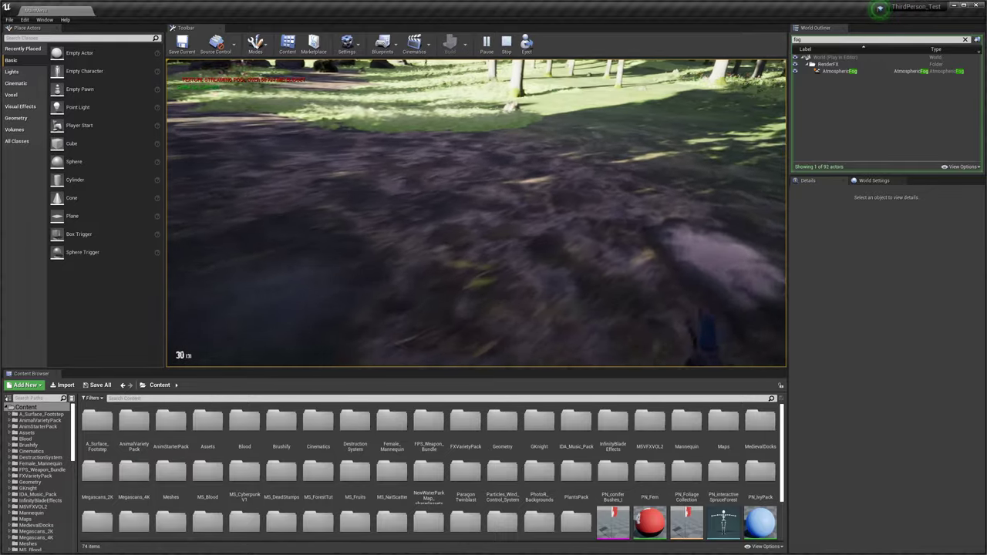
key("w")
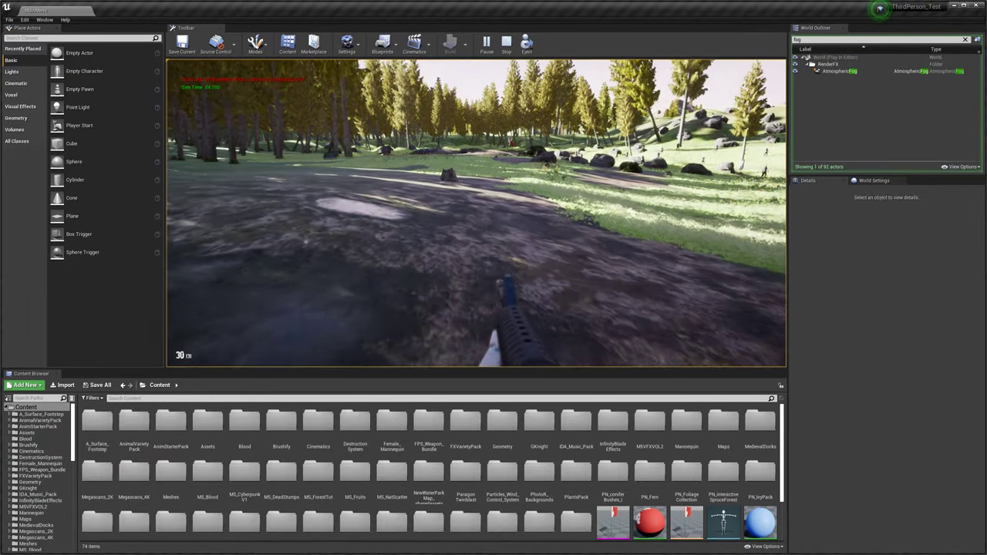
key("w")
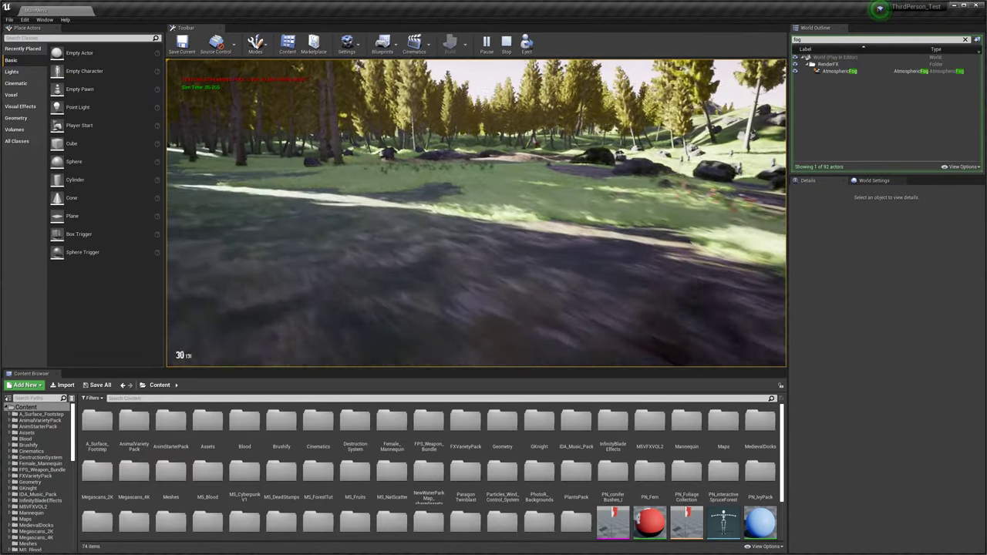
key("w")
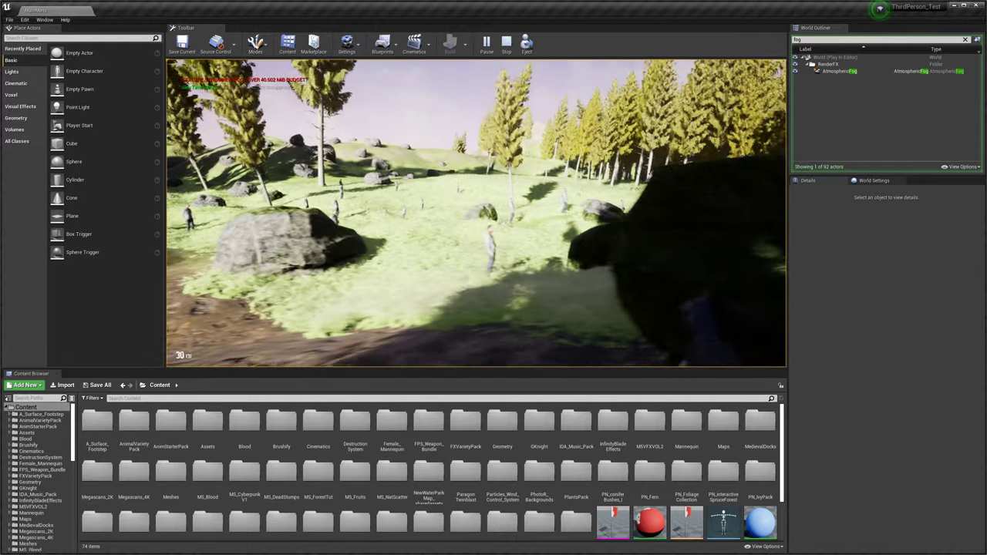
key("a")
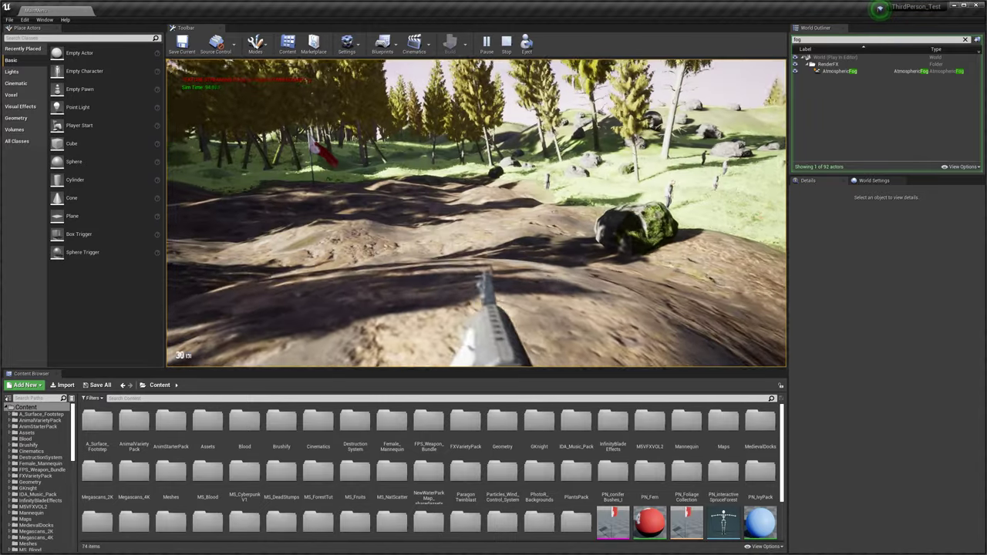
Step: Explore the rocky dirt mounds and the forest edge, and return to the sunlit dirt ridge
key("w")
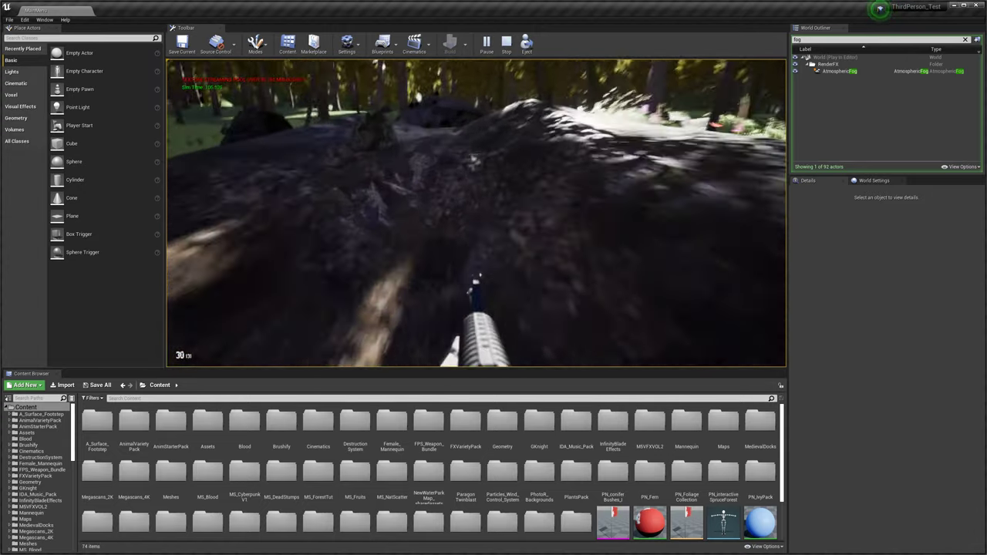
key("w")
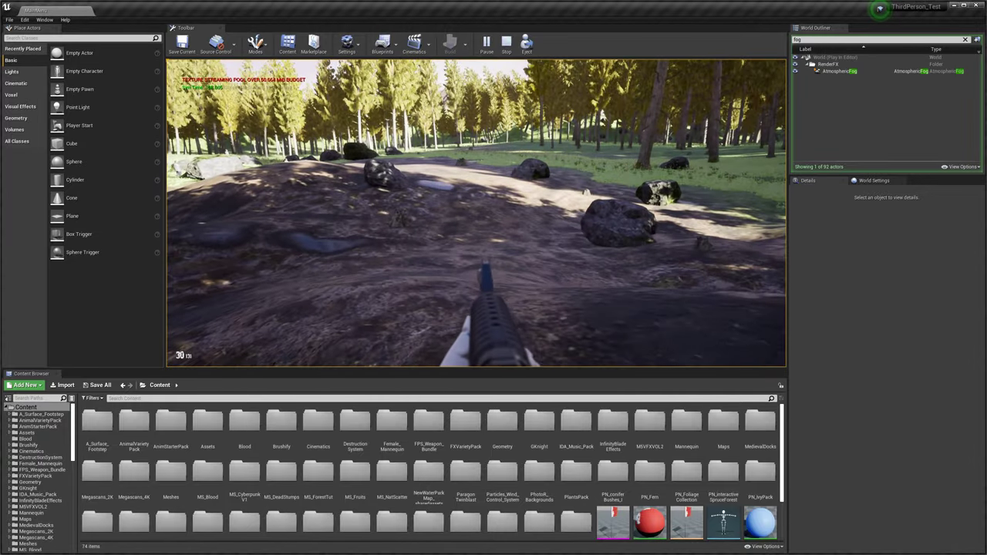
key("w")
key("w")
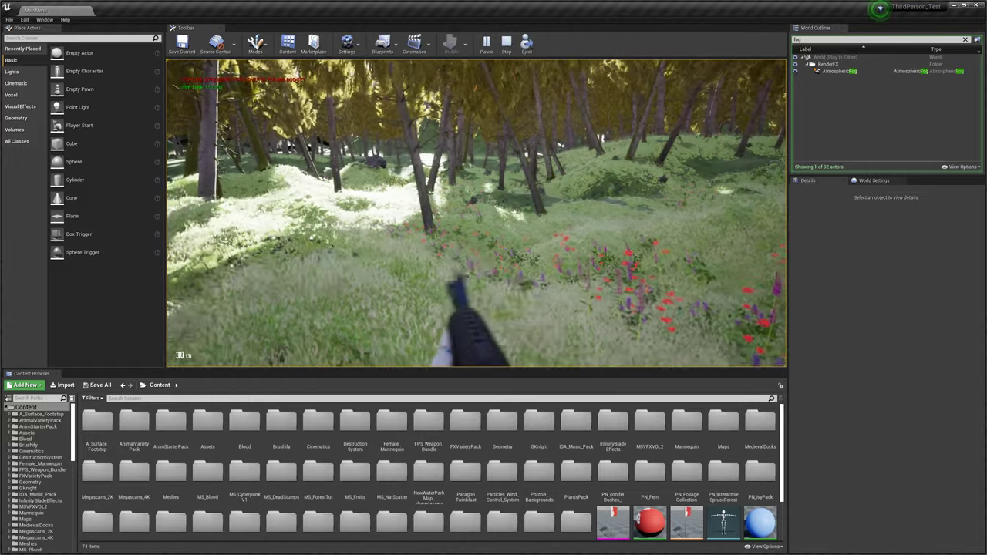
key("w")
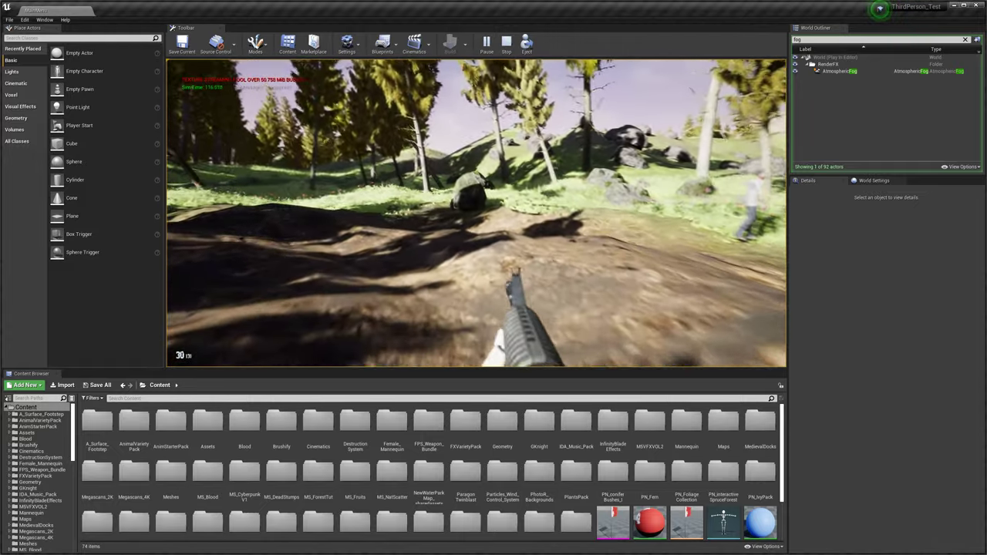
Step: Take position beside the large boulder, aim down the rifle sights and shoot at the zombie in the field
key("w")
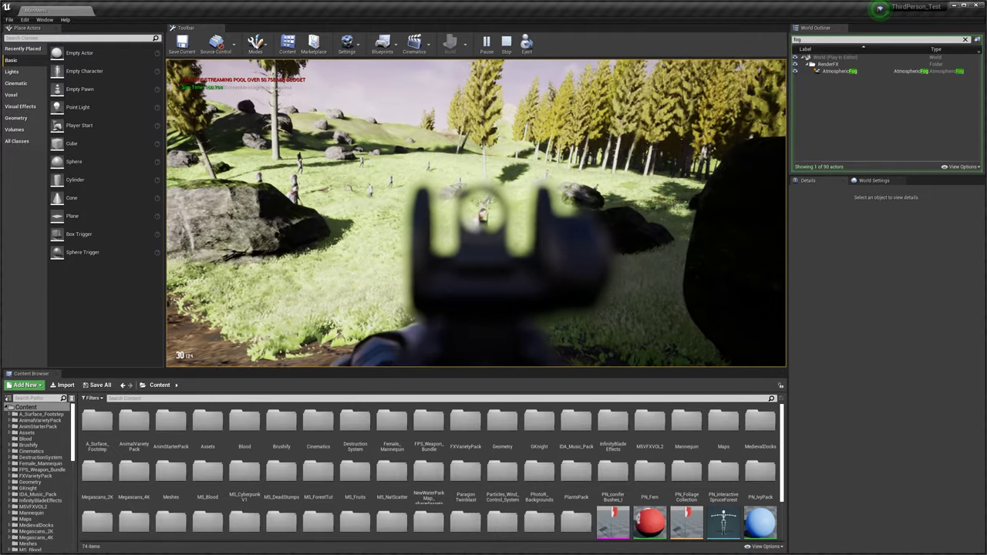
left_click(476, 212)
left_click(477, 213)
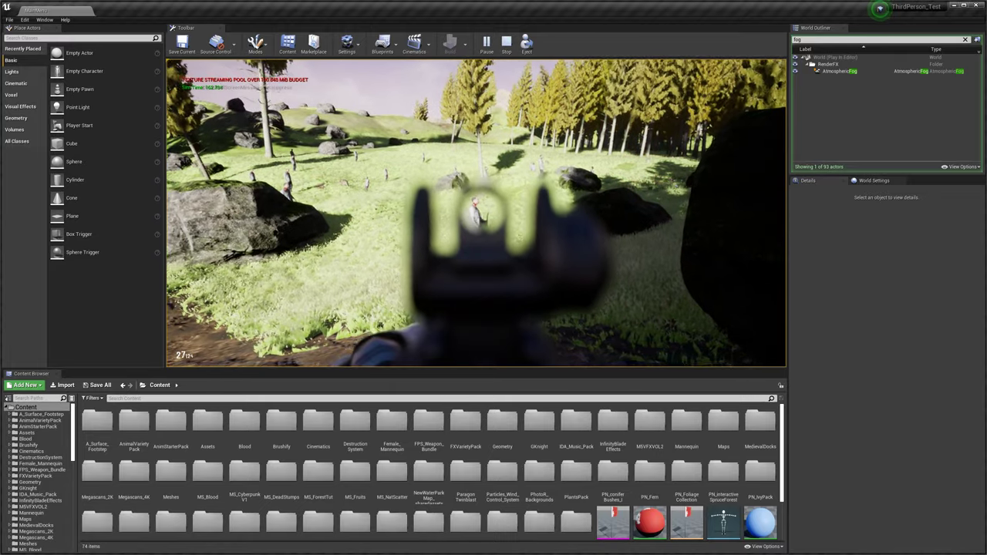
Step: Run along the dirt ridge past the flag, survey the surrounding forest and test aiming the rifle
key("w")
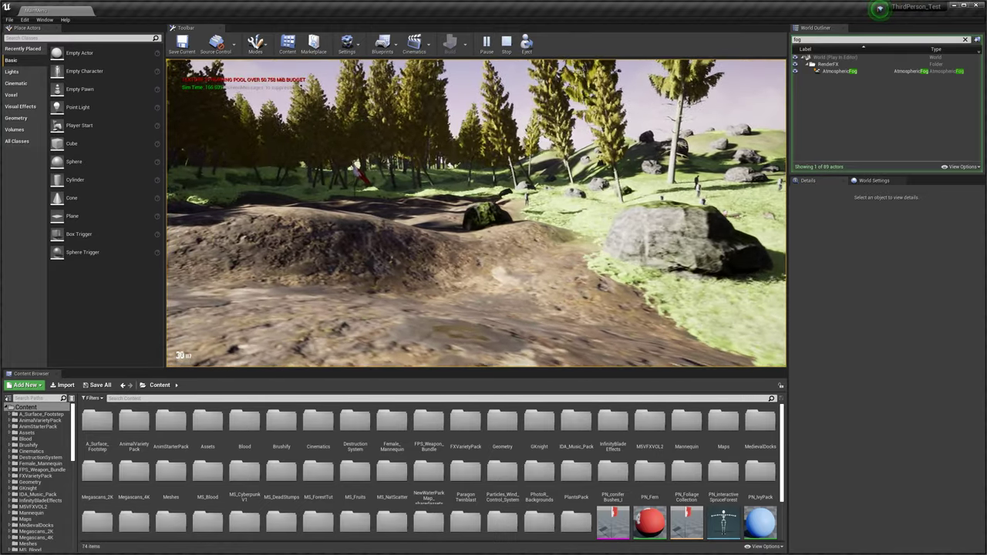
key("w")
key("w")
key("w")
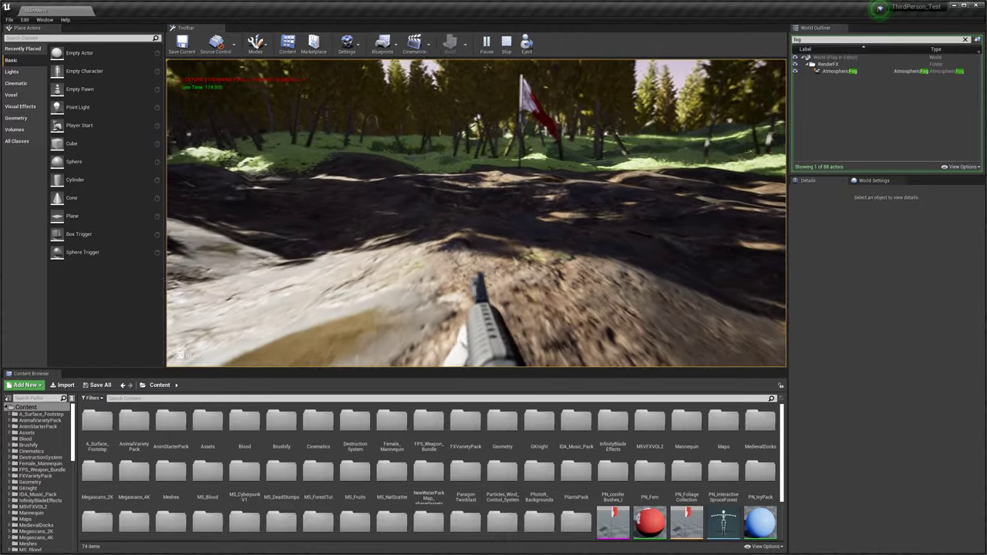
key("w")
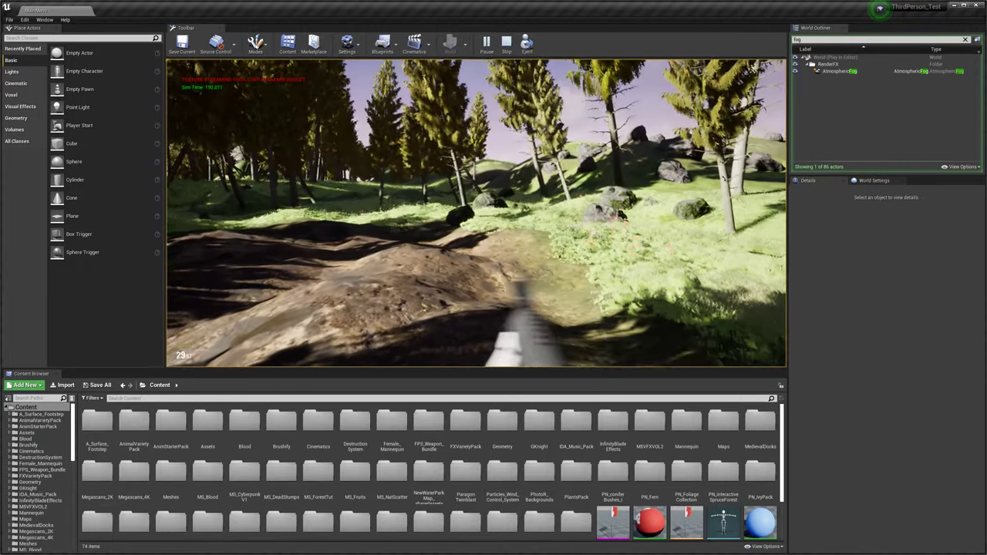
key("w")
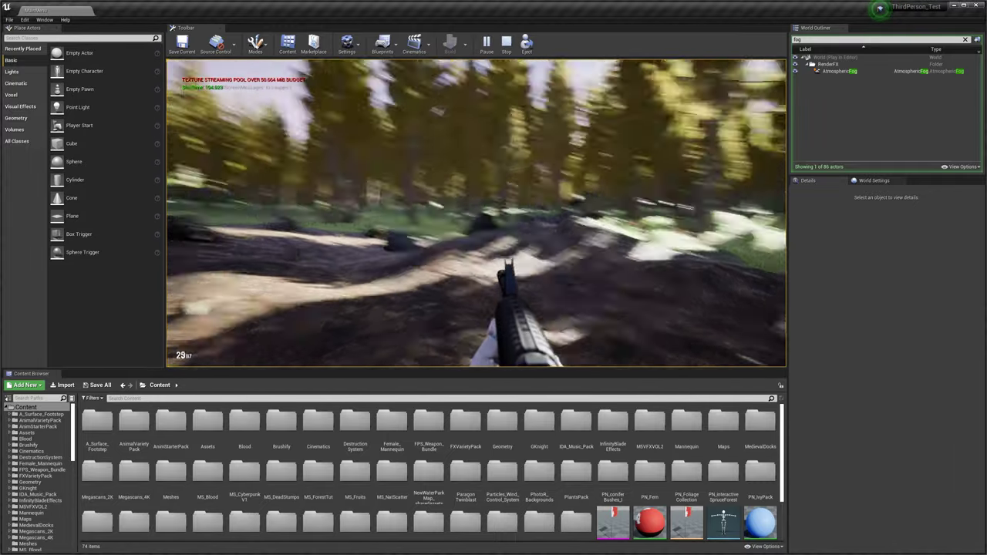
right_click(476, 213)
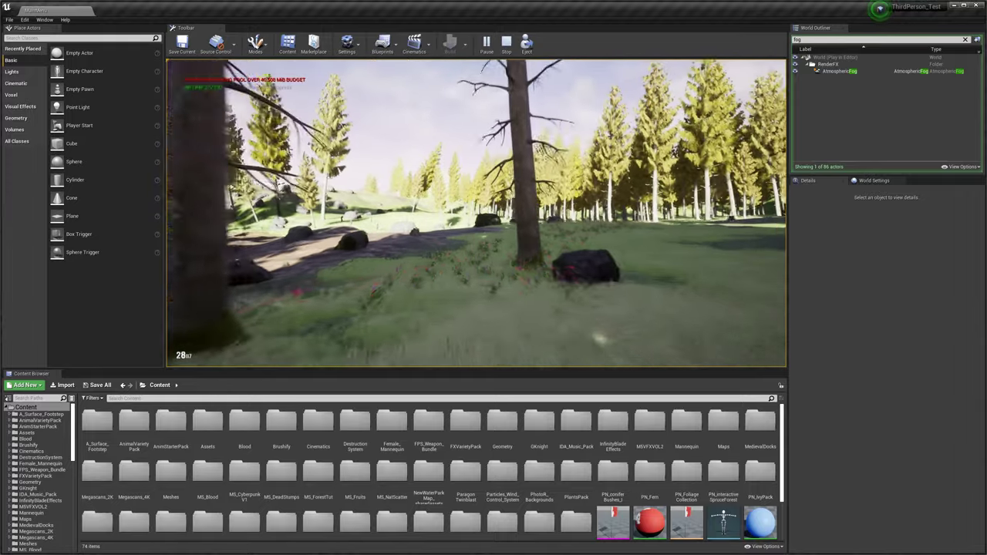
Step: Walk past the flag and through the wooded hills to the lake, and inspect the water along its shore
key("w")
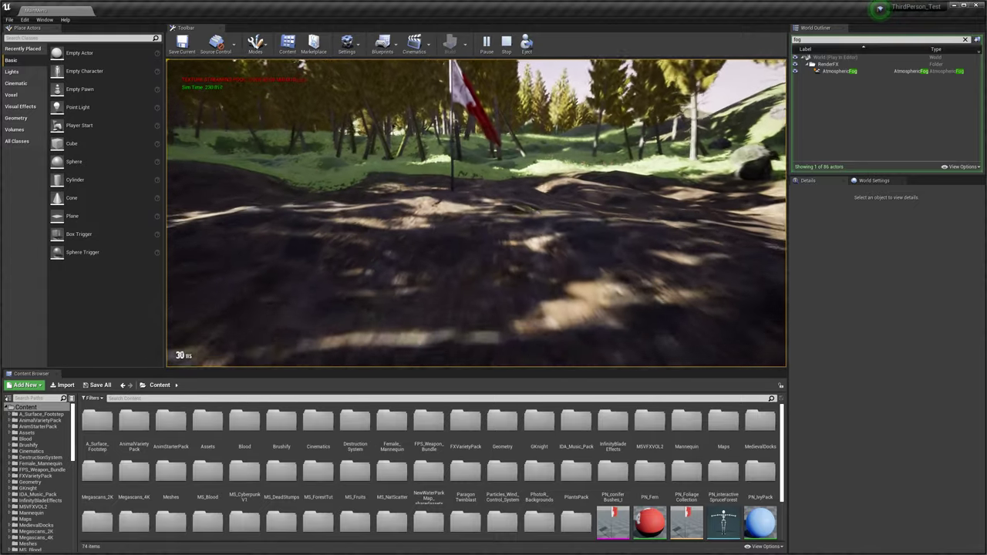
key("w")
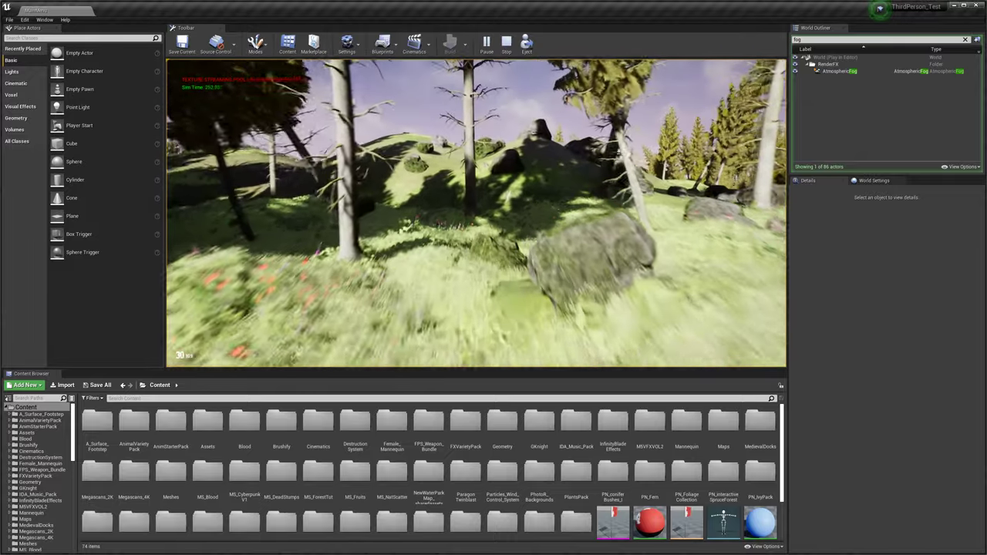
key("w")
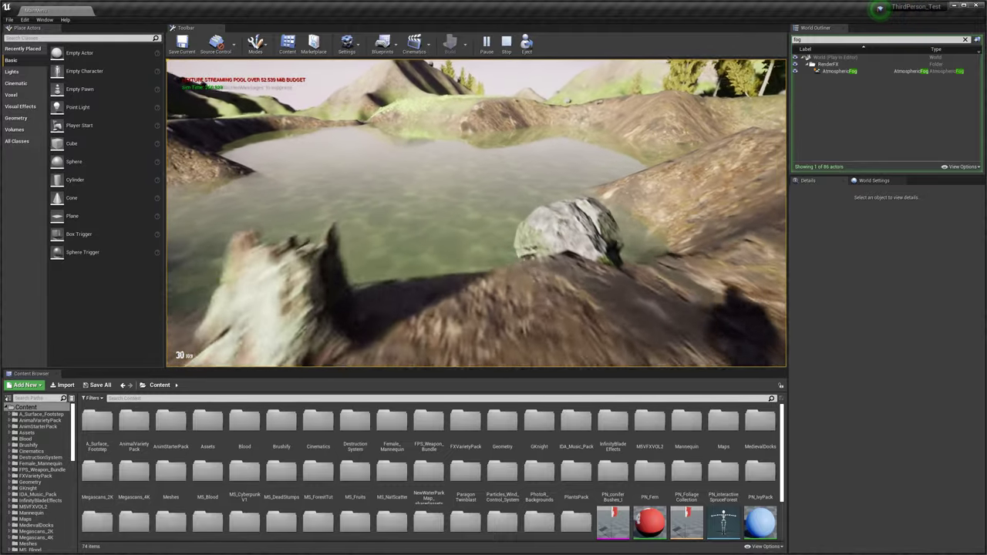
key("w")
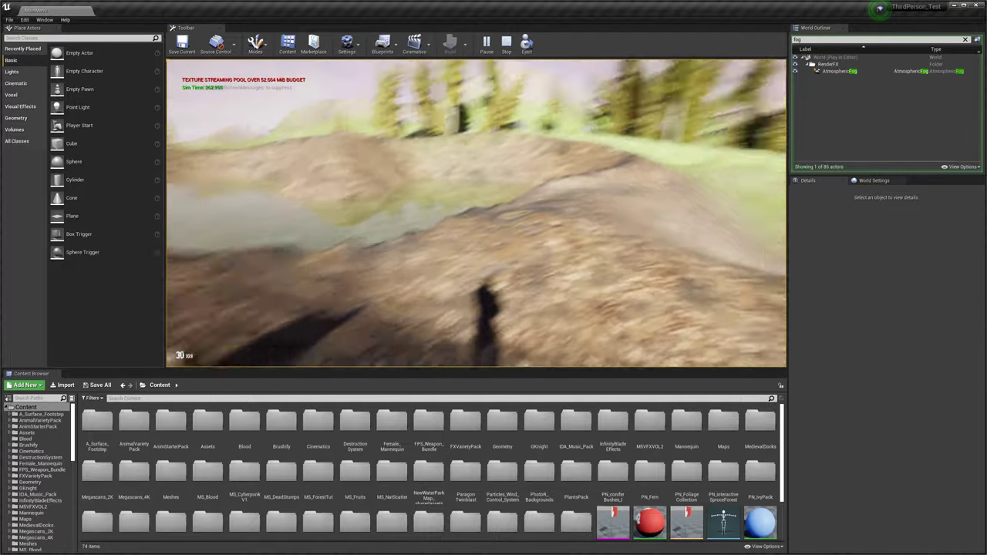
key("w")
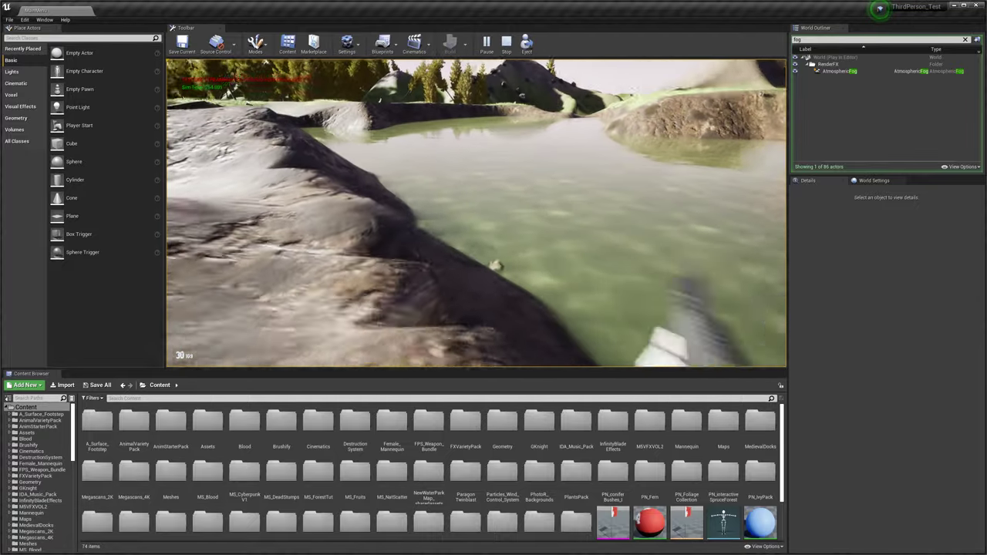